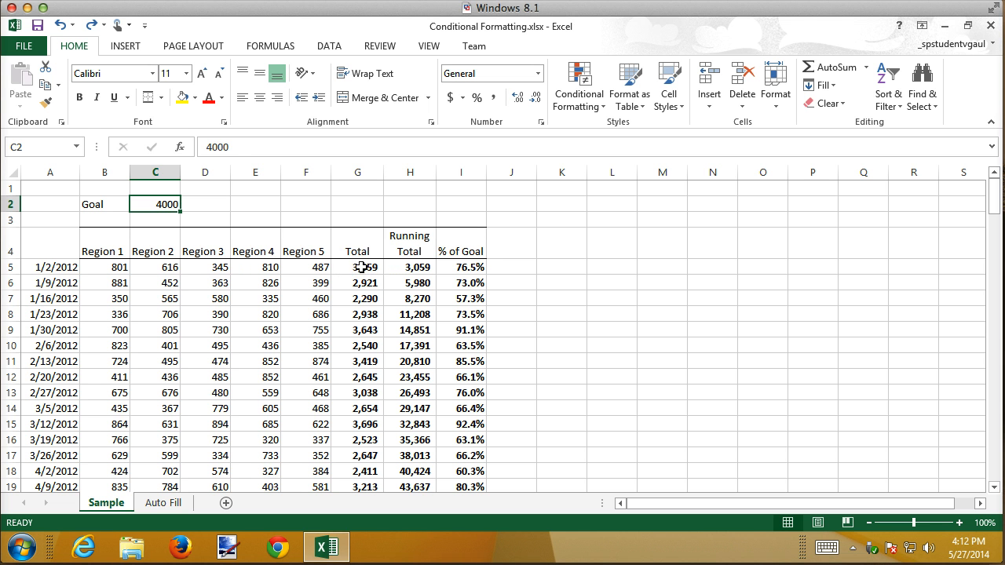
Set the Goal value in cell C2 to 3000
{"action": "left_click", "coordinate": [358, 267]}
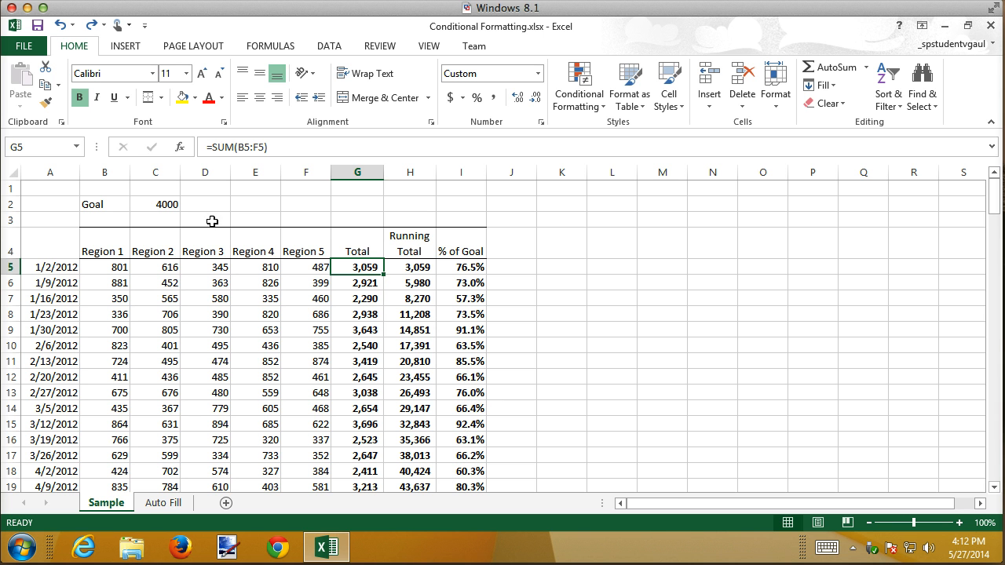
{"action": "left_click", "coordinate": [169, 204]}
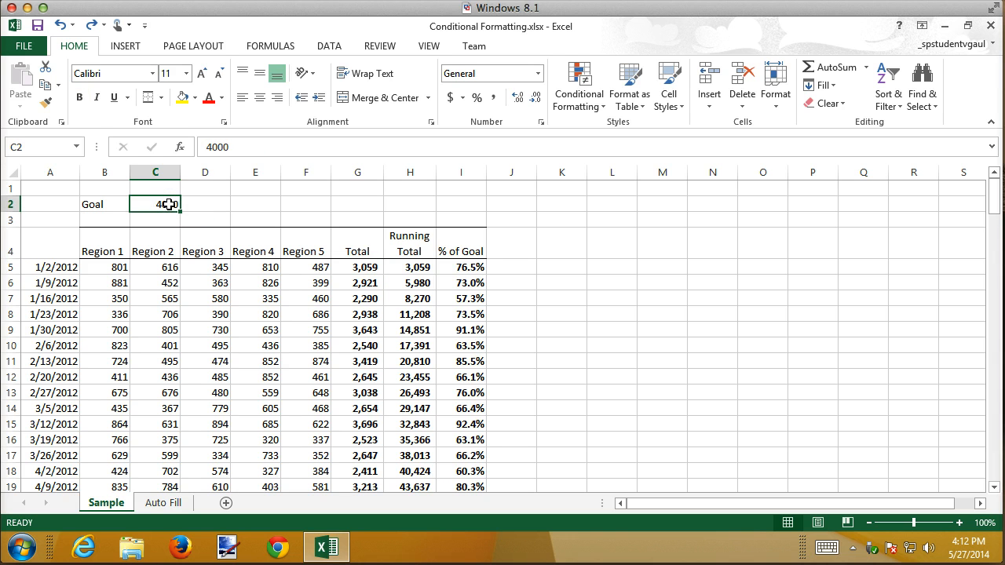
{"action": "type", "text": "300"}
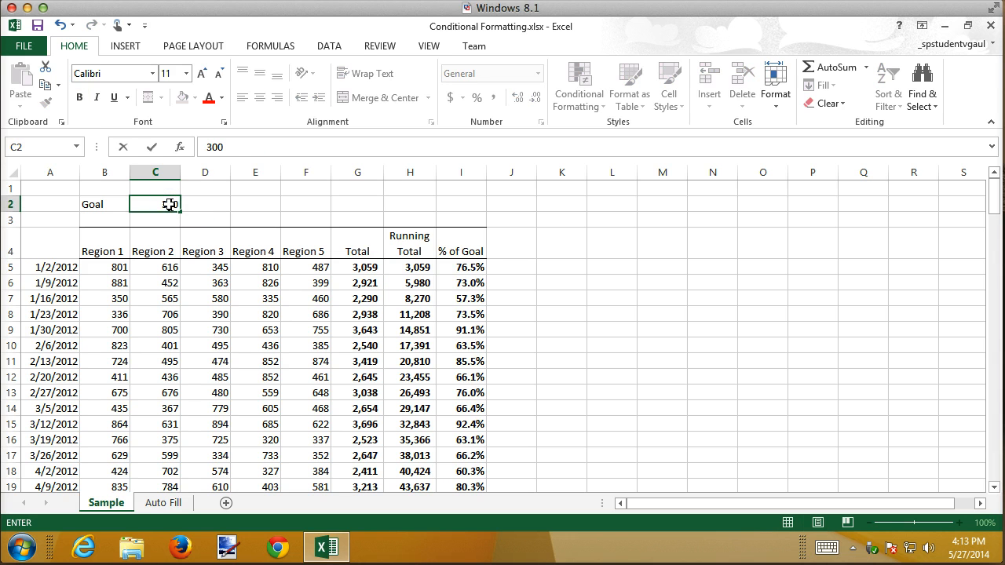
{"action": "type", "text": "0"}
{"action": "key", "text": "Return"}
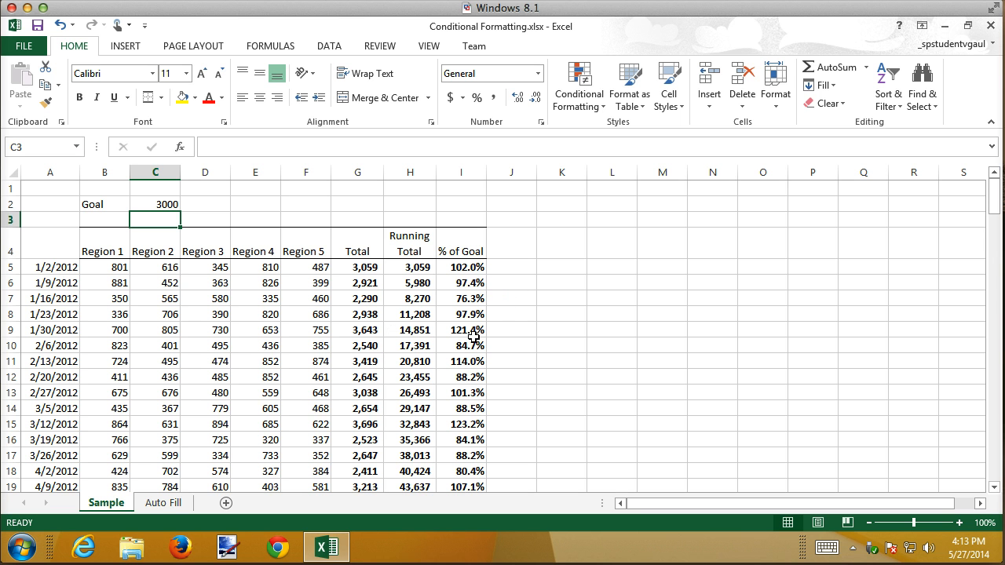
Examine the weekly Total and % of Goal figures down the sheet against the goal
{"action": "left_click", "coordinate": [523, 295]}
{"action": "scroll", "coordinate": [524, 294], "scroll_direction": "down", "scroll_amount": 10}
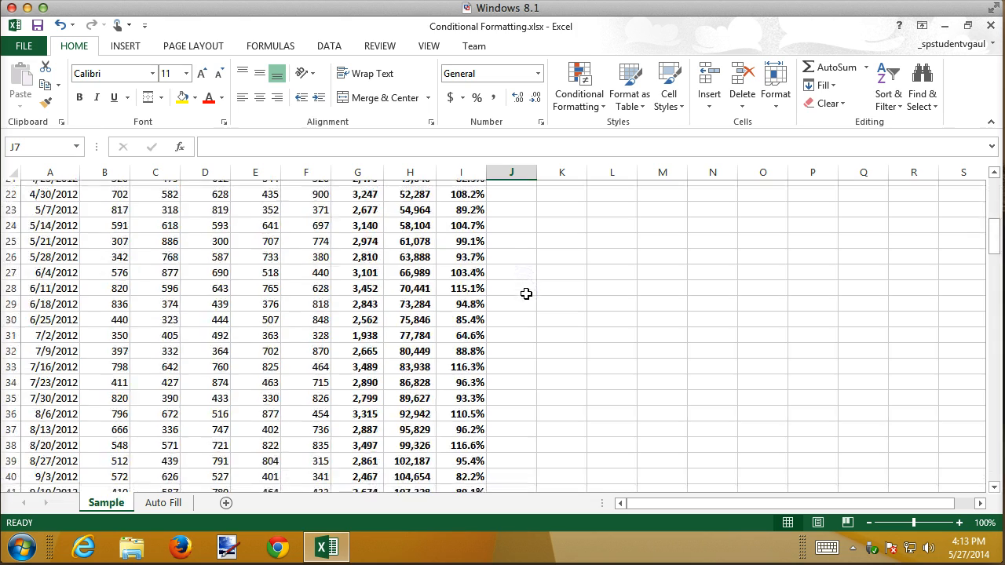
{"action": "scroll", "coordinate": [526, 293], "scroll_direction": "down", "scroll_amount": 9}
{"action": "scroll", "coordinate": [526, 294], "scroll_direction": "up", "scroll_amount": 19}
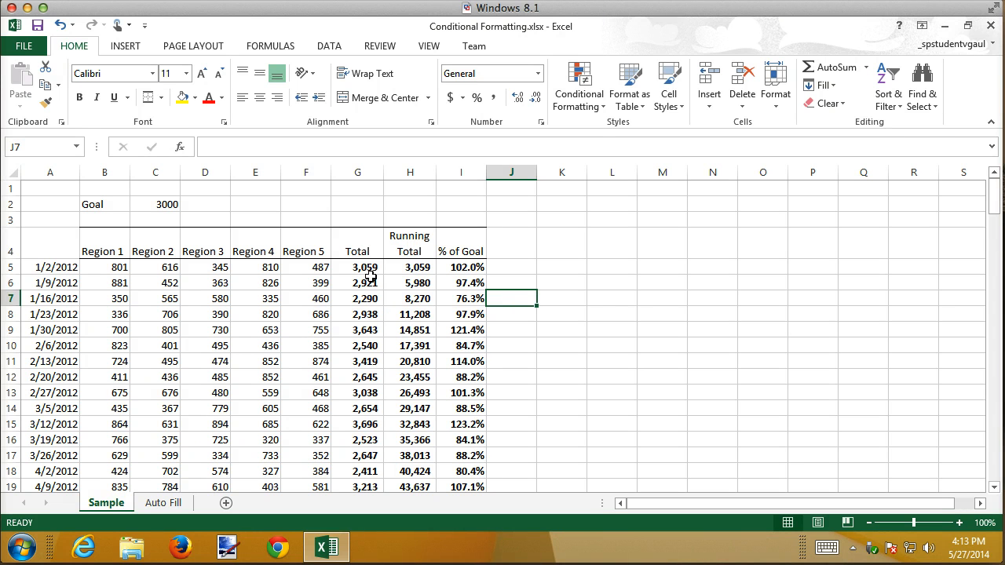
{"action": "left_click", "coordinate": [368, 269]}
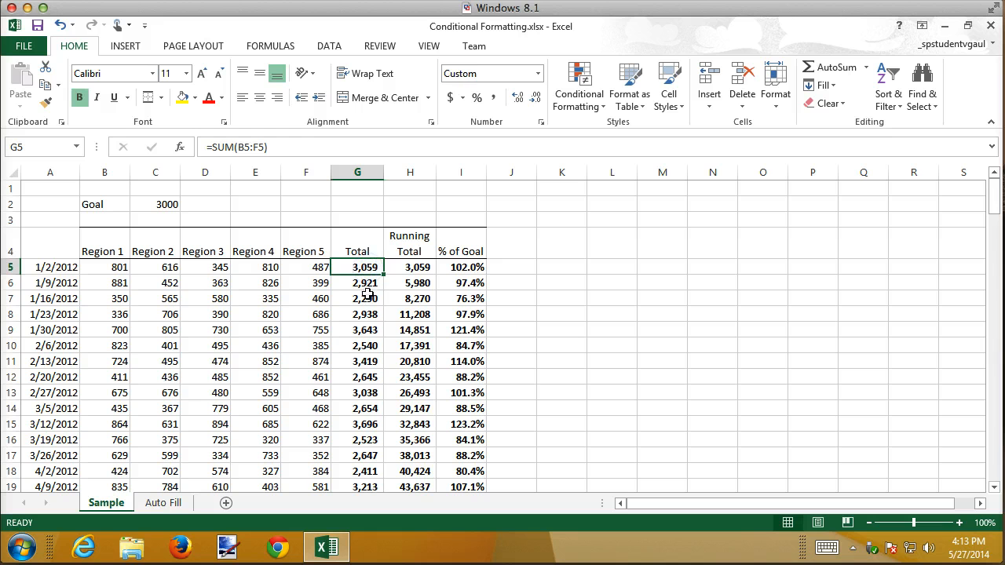
{"action": "left_click", "coordinate": [368, 362]}
{"action": "left_click", "coordinate": [366, 392]}
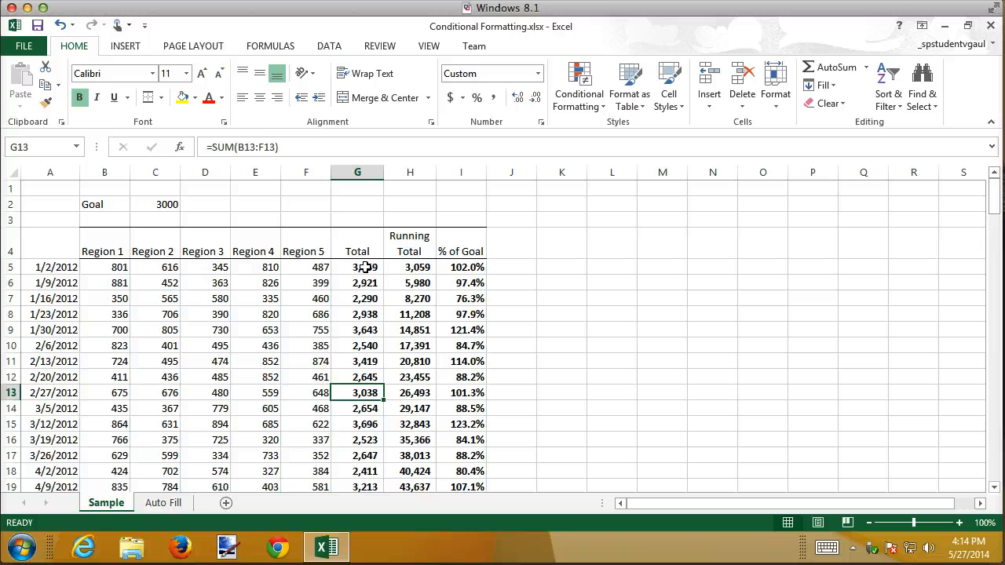
{"action": "left_click_drag", "start_coordinate": [365, 267], "coordinate": [359, 405]}
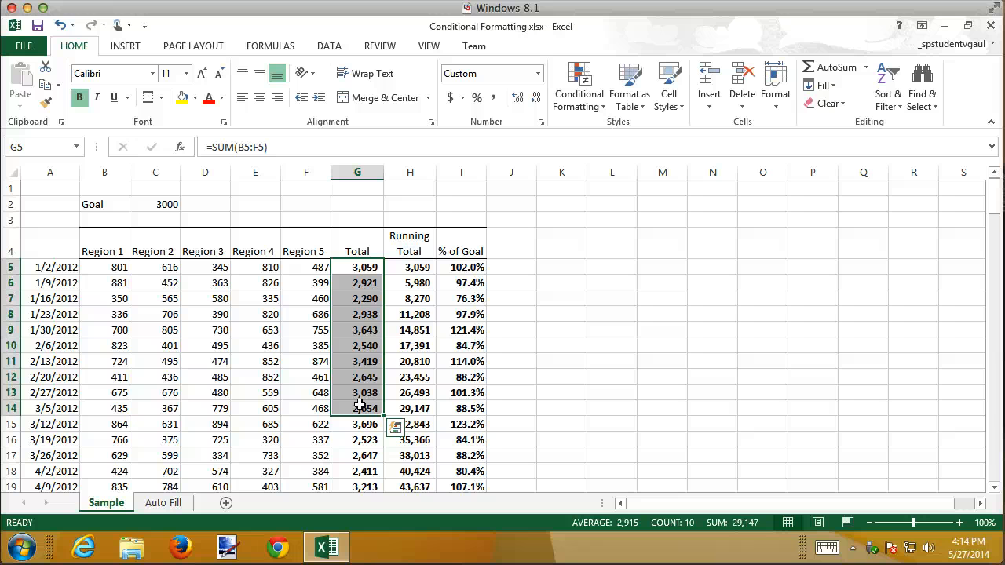
Start a Greater Than highlight rule on the weekly totals G5:G155, comparing them with the goal cell $C$2
{"action": "left_click", "coordinate": [345, 266]}
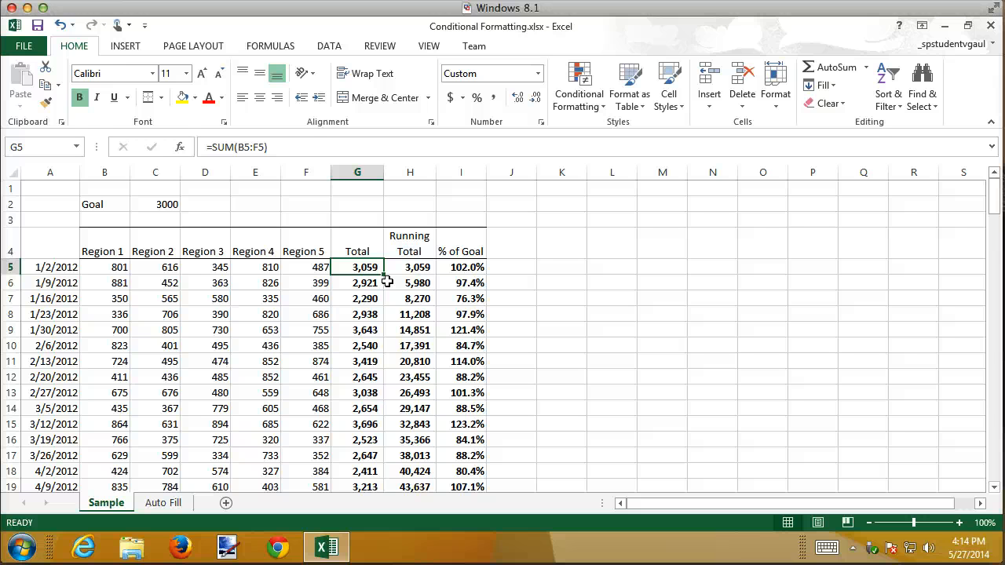
{"action": "key", "text": "End"}
{"action": "key", "text": "shift+Down"}
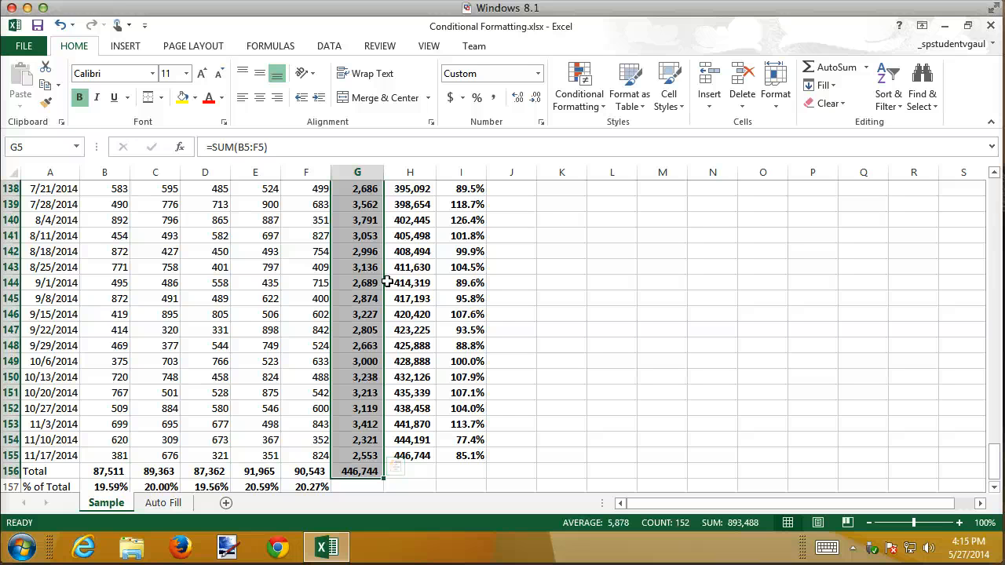
{"action": "key", "text": "shift+Up"}
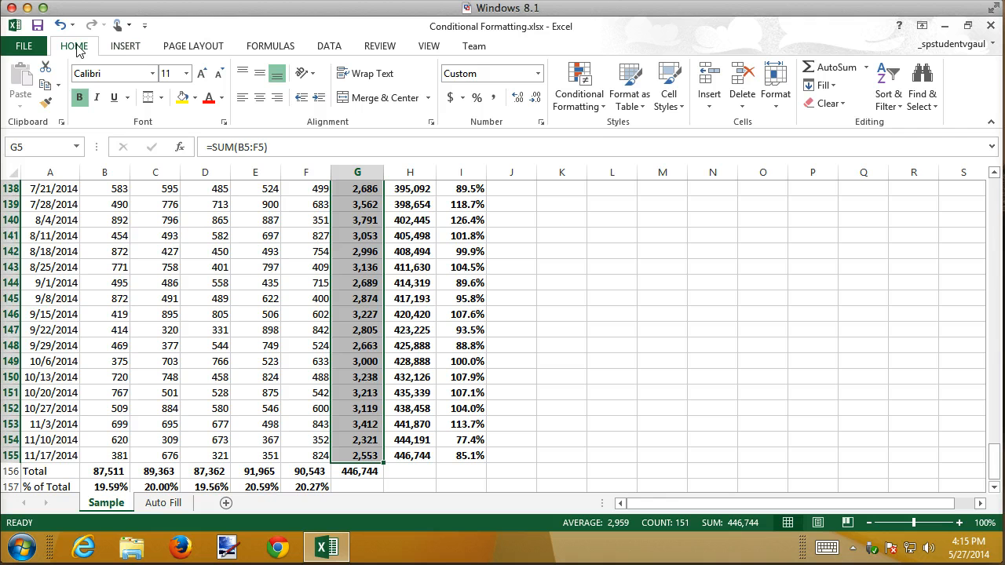
{"action": "left_click", "coordinate": [589, 98]}
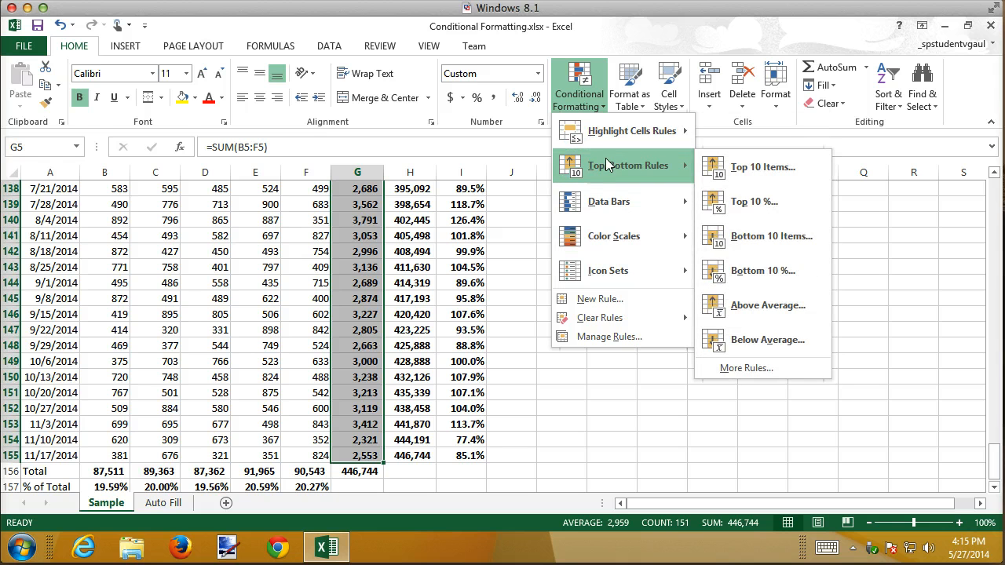
{"action": "mouse_move", "coordinate": [611, 135]}
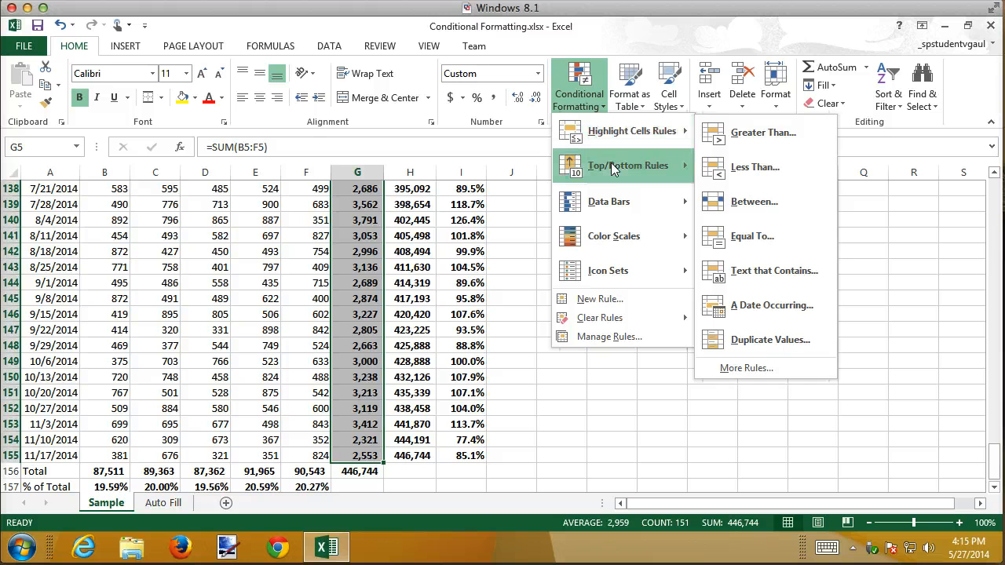
{"action": "mouse_move", "coordinate": [615, 171]}
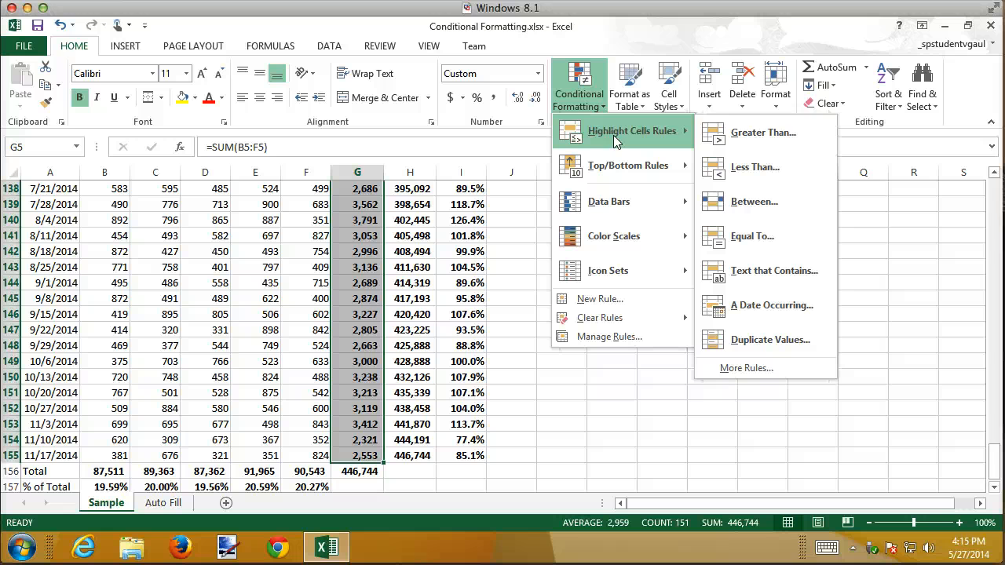
{"action": "left_click", "coordinate": [776, 133]}
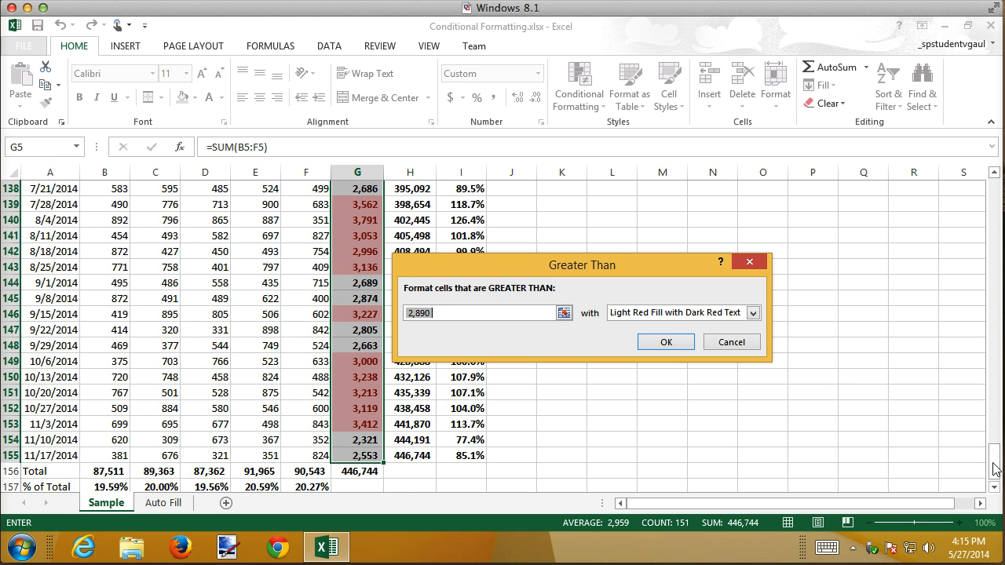
{"action": "left_click_drag", "start_coordinate": [995, 465], "coordinate": [994, 186]}
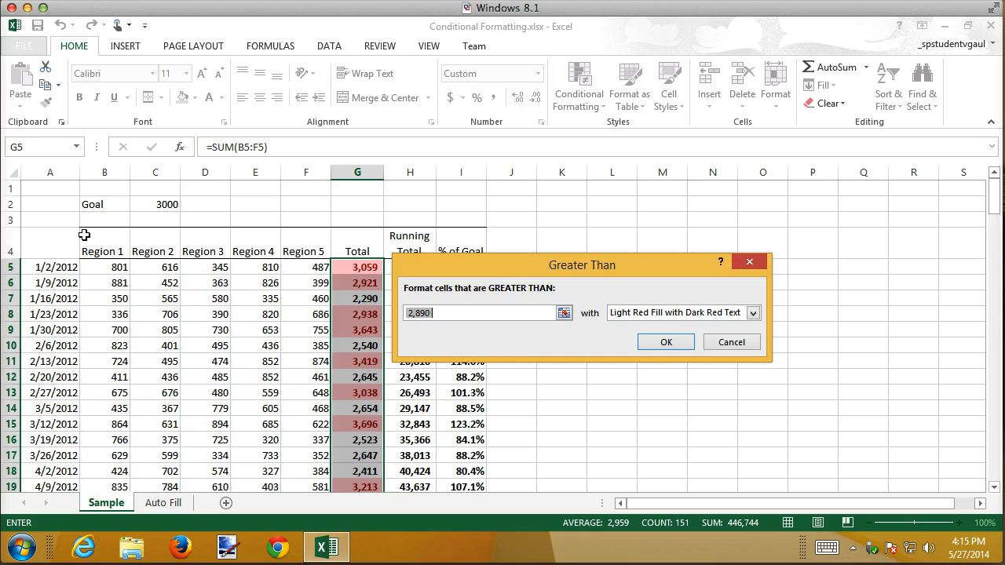
{"action": "left_click", "coordinate": [162, 204]}
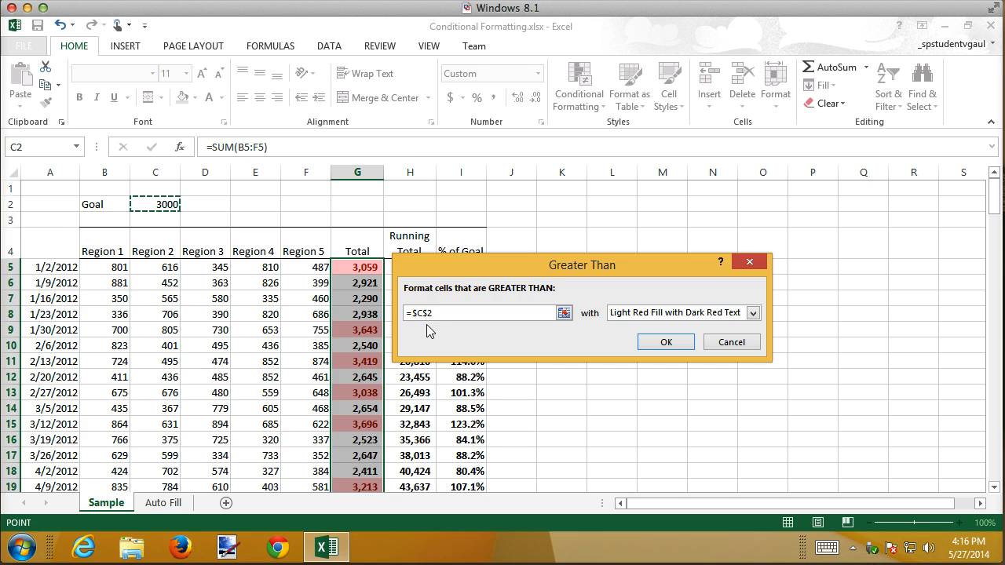
Choose a custom format for the rule and set its font colour to dark green
{"action": "left_click", "coordinate": [752, 313]}
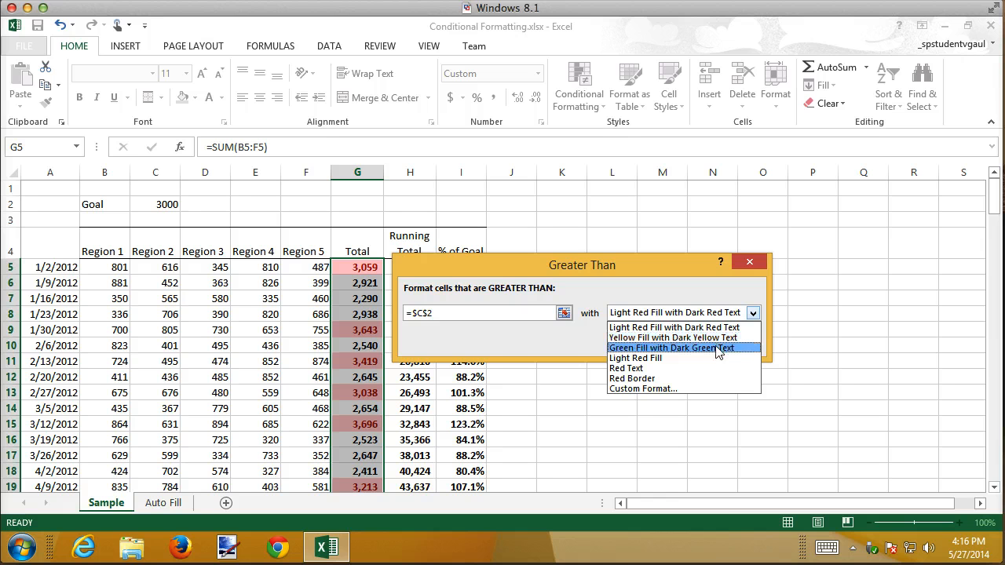
{"action": "left_click", "coordinate": [658, 388]}
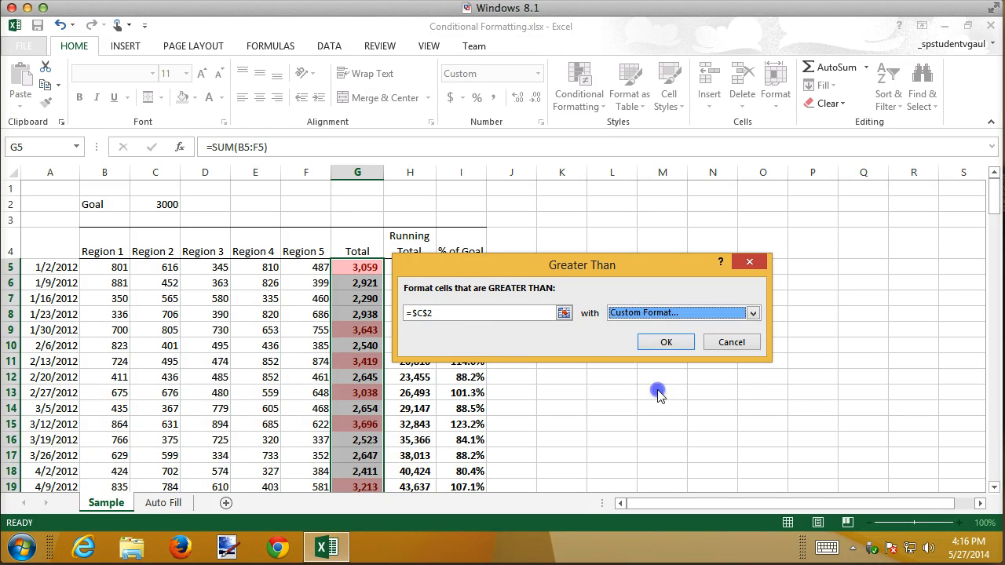
{"action": "left_click", "coordinate": [663, 343]}
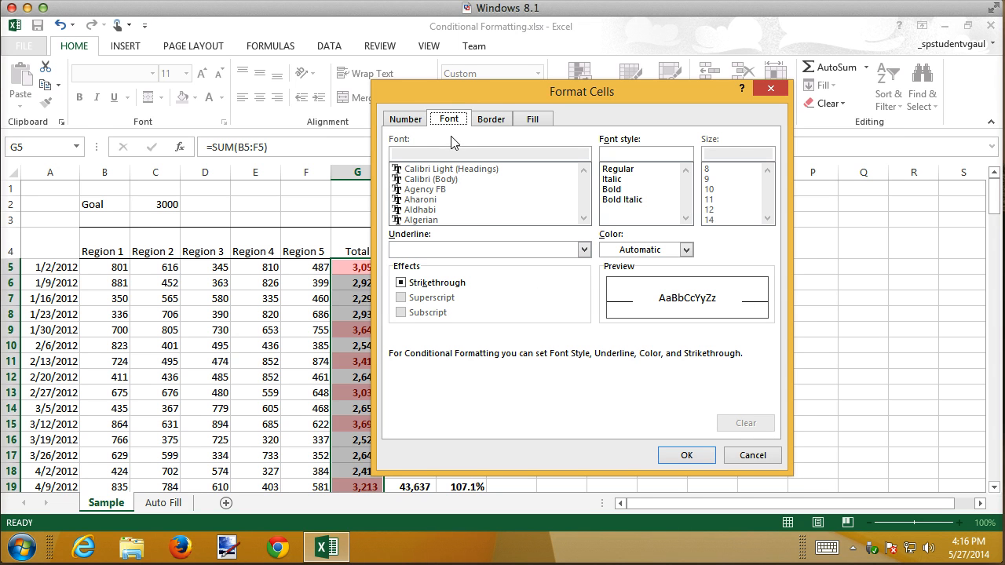
{"action": "left_click", "coordinate": [684, 250]}
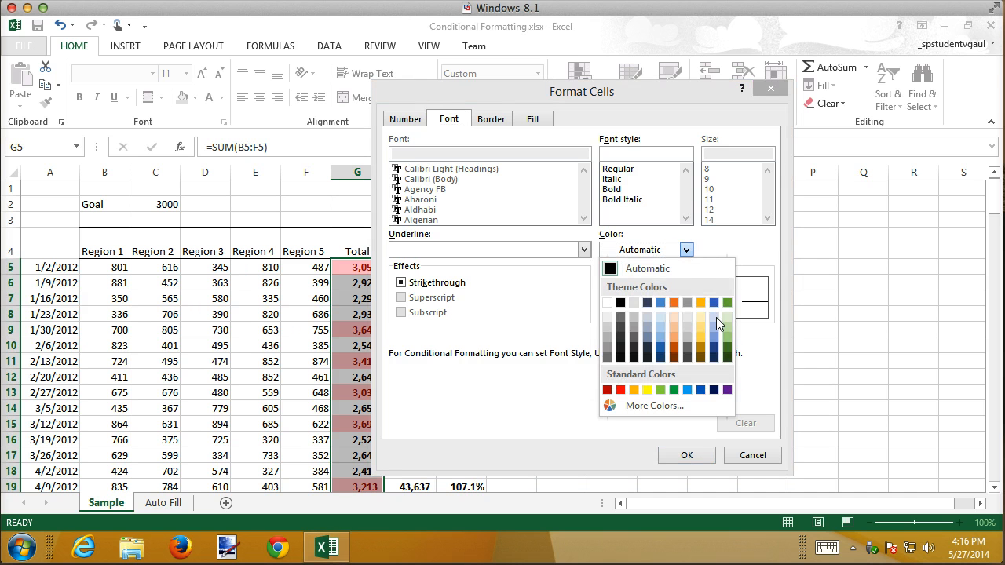
{"action": "left_click", "coordinate": [725, 348]}
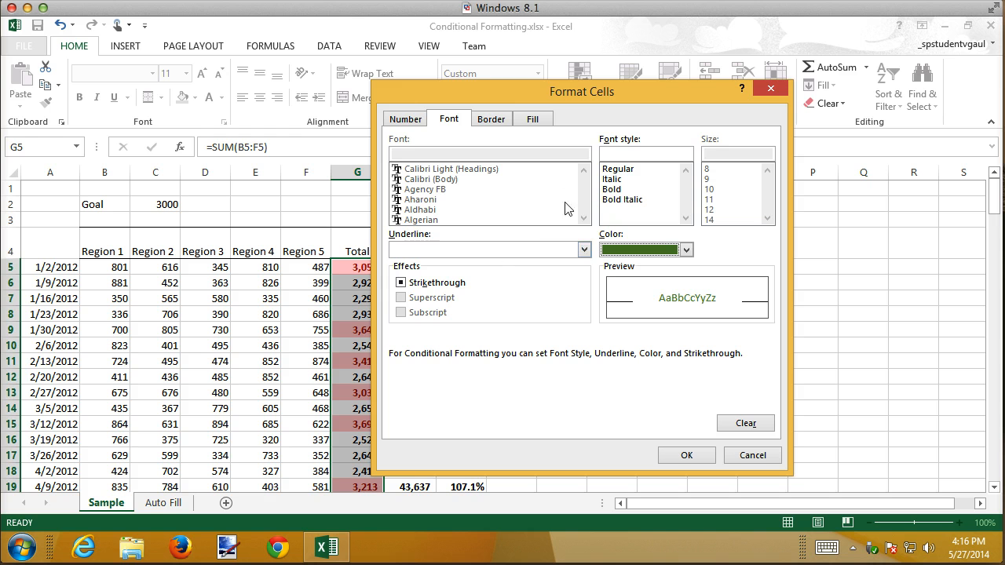
Give the custom format a pale yellow background fill from the extended colour palette
{"action": "left_click", "coordinate": [529, 119]}
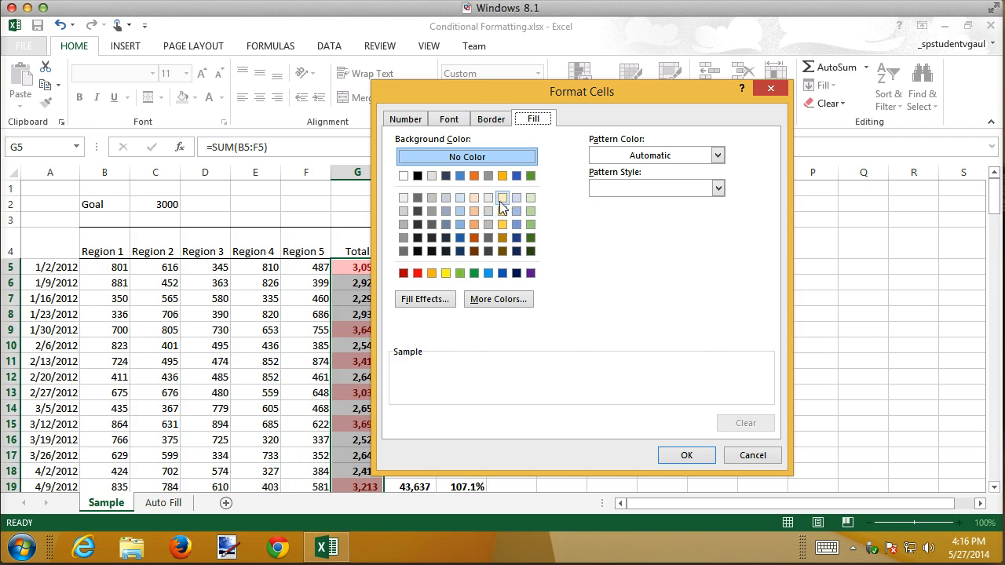
{"action": "left_click", "coordinate": [500, 304]}
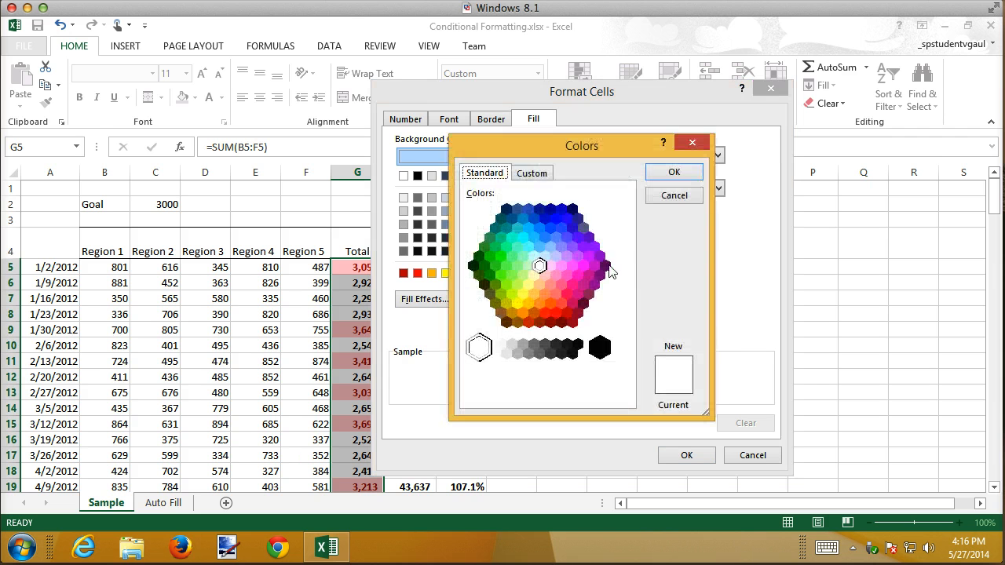
{"action": "left_click", "coordinate": [537, 275]}
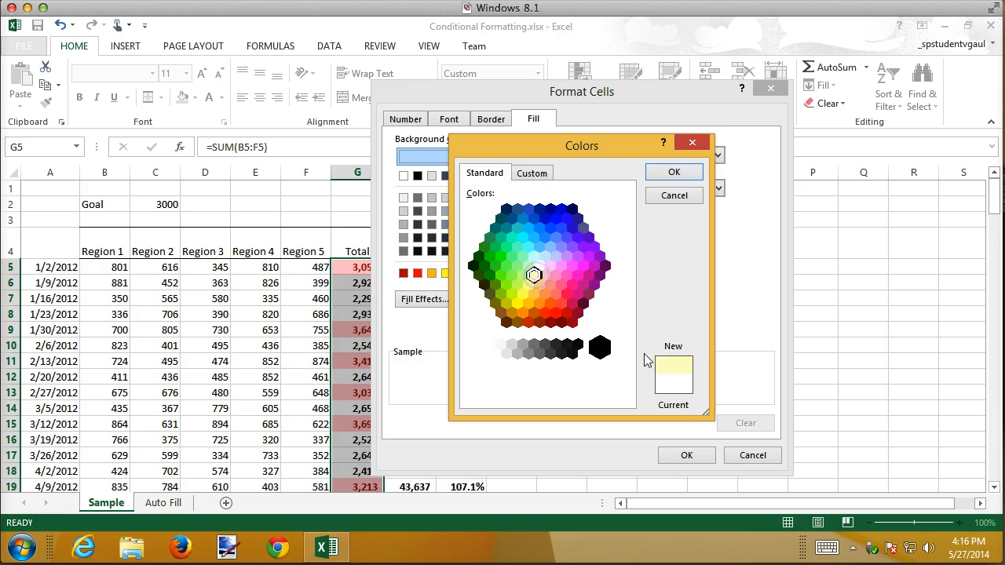
{"action": "left_click", "coordinate": [676, 172]}
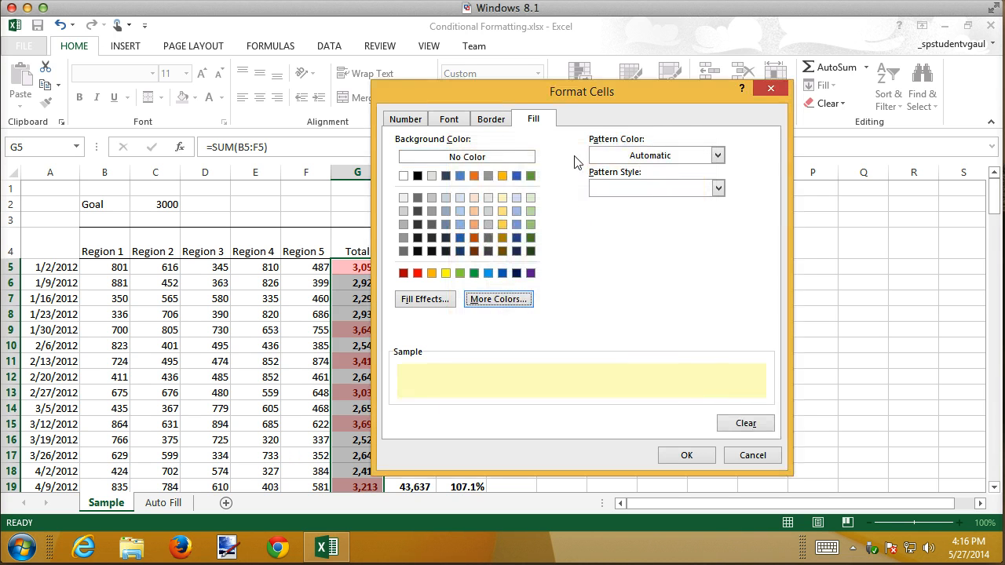
Set the custom format's font style to Bold, apply the rule, and check the highlighting down the Total column
{"action": "left_click", "coordinate": [450, 121]}
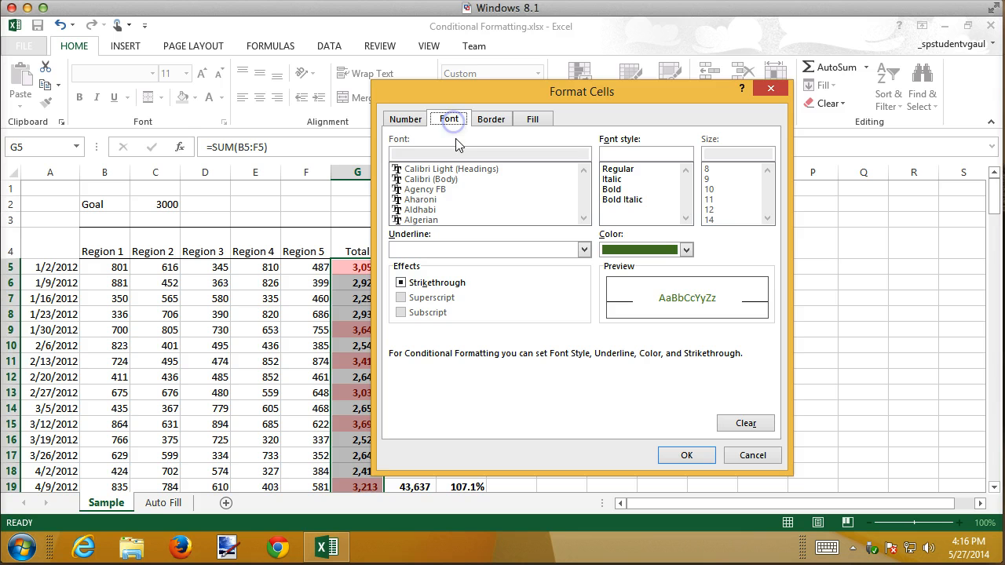
{"action": "left_click", "coordinate": [615, 190]}
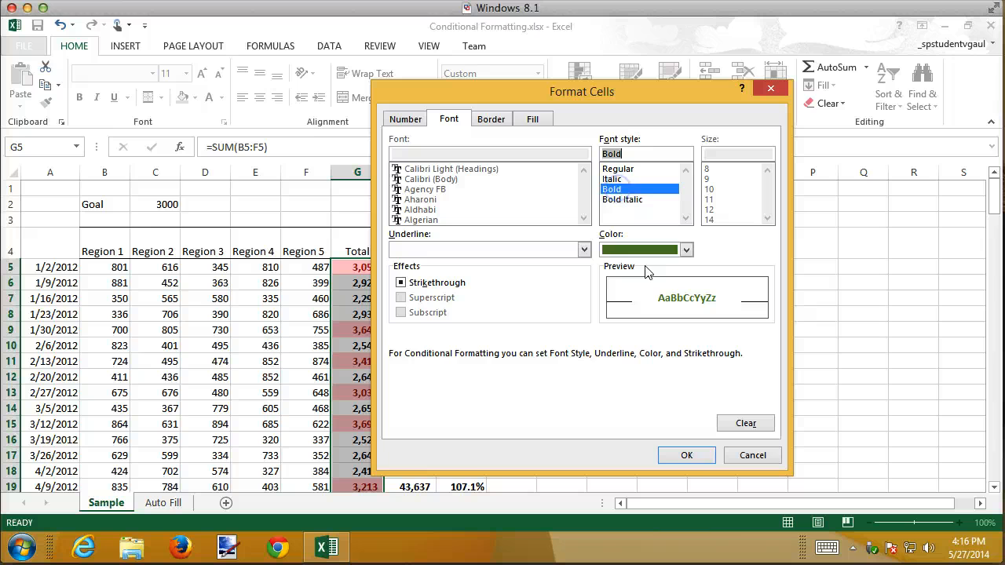
{"action": "left_click", "coordinate": [686, 456]}
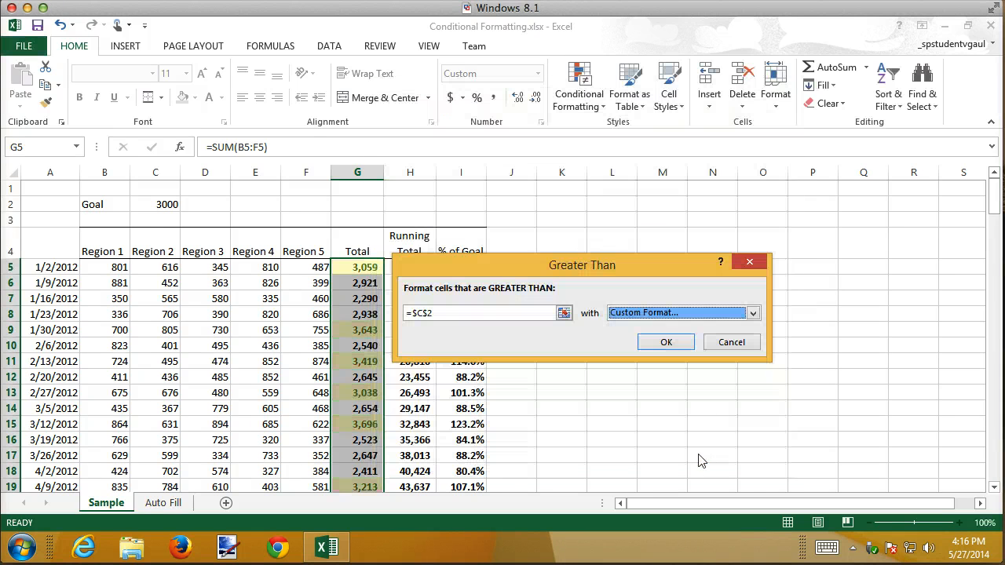
{"action": "left_click", "coordinate": [679, 348]}
{"action": "left_click", "coordinate": [664, 314]}
{"action": "scroll", "coordinate": [668, 310], "scroll_direction": "down", "scroll_amount": 3}
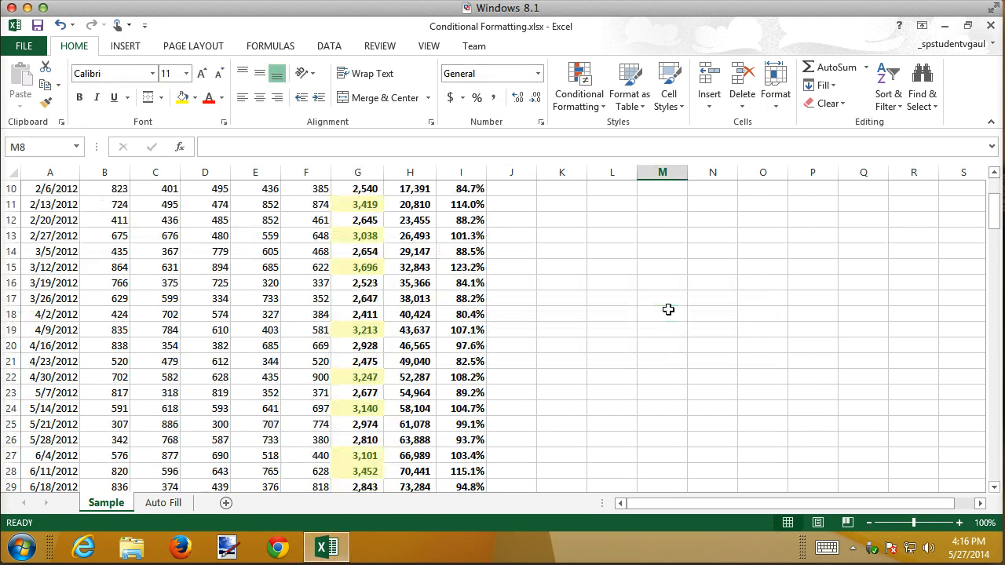
{"action": "scroll", "coordinate": [668, 310], "scroll_direction": "down", "scroll_amount": 3}
{"action": "scroll", "coordinate": [667, 310], "scroll_direction": "up", "scroll_amount": 6}
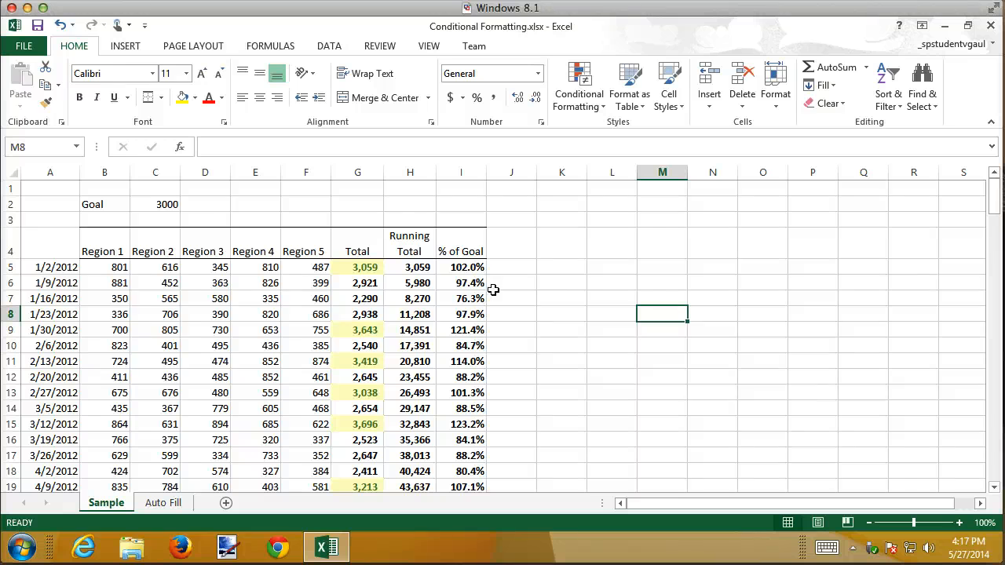
Open the conditional formatting rules manager for cell G6 in the Total column
{"action": "left_click", "coordinate": [360, 281]}
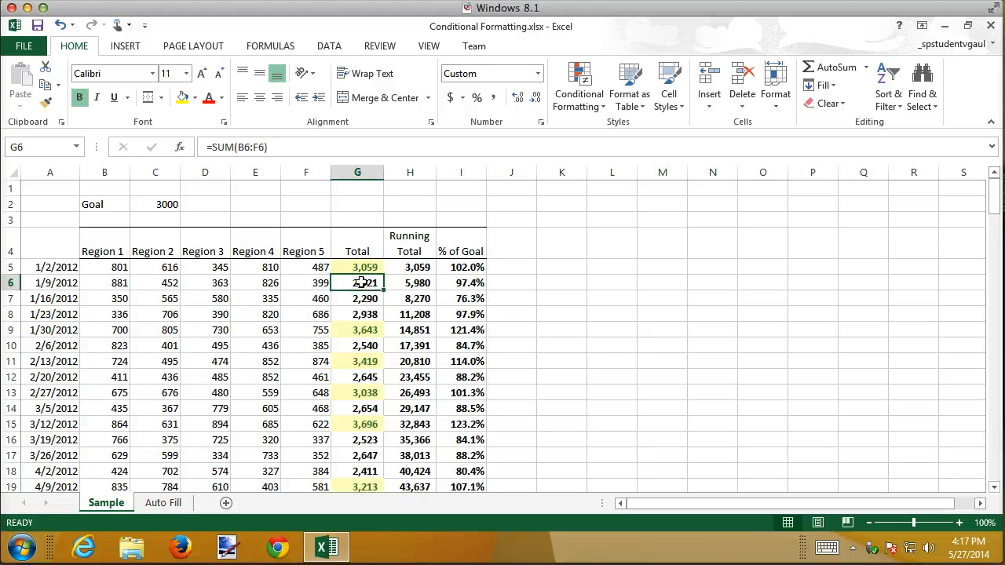
{"action": "left_click", "coordinate": [594, 111]}
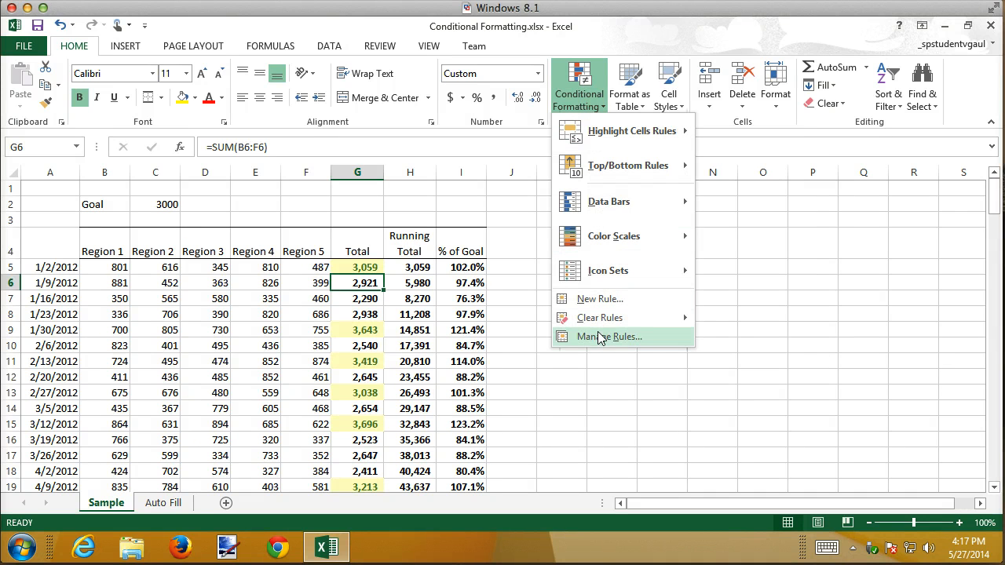
{"action": "left_click", "coordinate": [599, 337]}
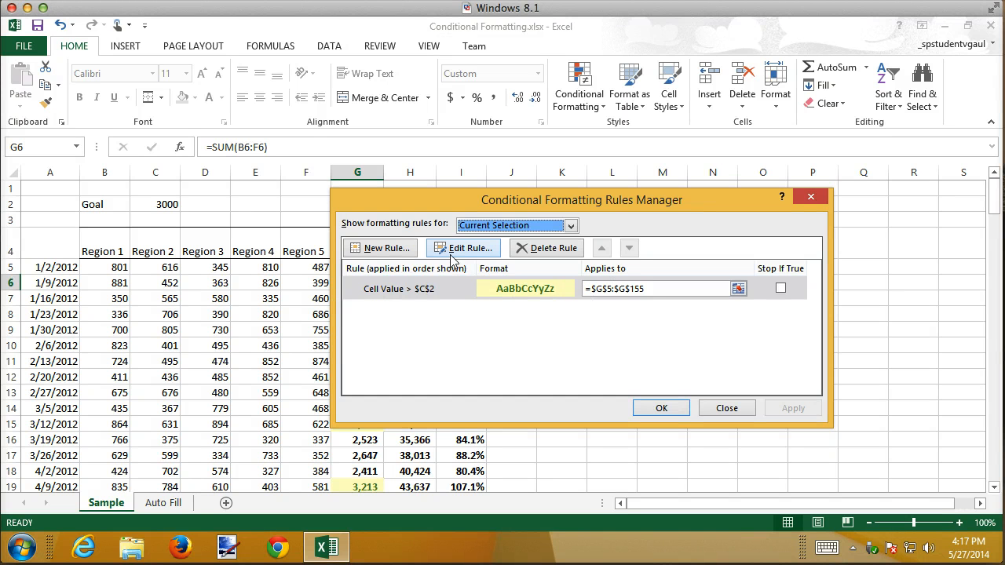
Close the rules manager without changes and set the Region 5 value for 1/9/2012 in cell F6 to 499
{"action": "left_click", "coordinate": [729, 410]}
{"action": "left_click", "coordinate": [585, 98]}
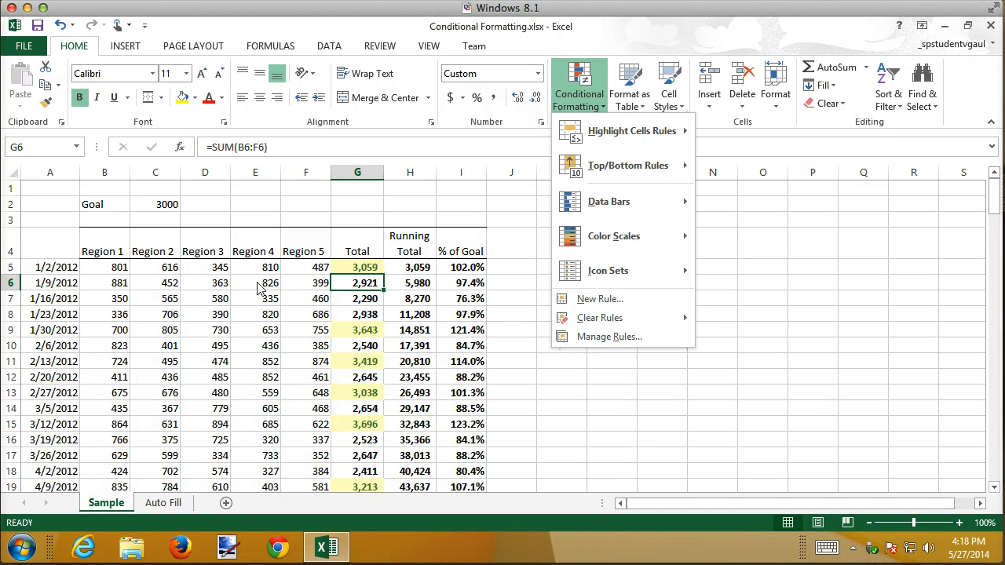
{"action": "left_click", "coordinate": [373, 285]}
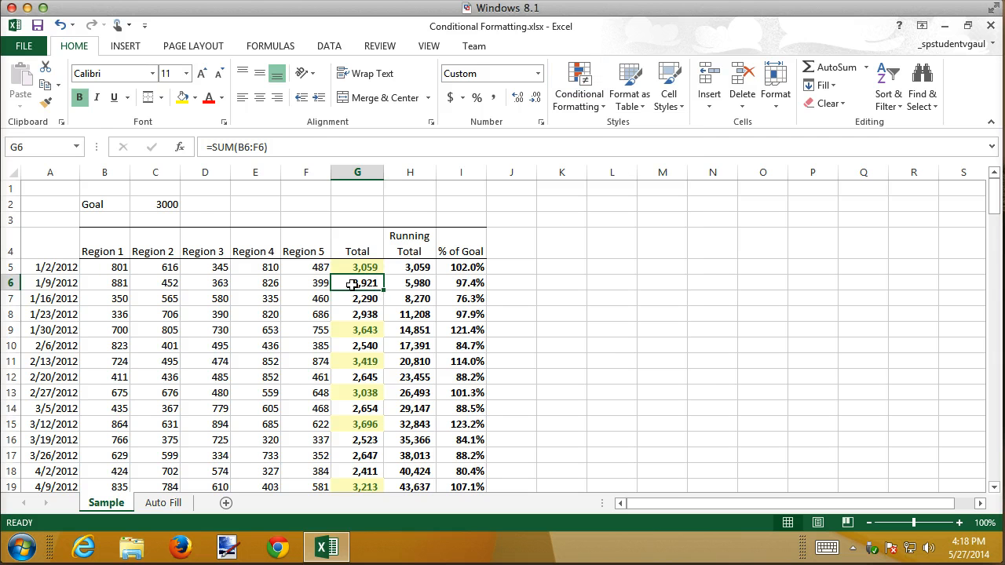
{"action": "left_click", "coordinate": [301, 284]}
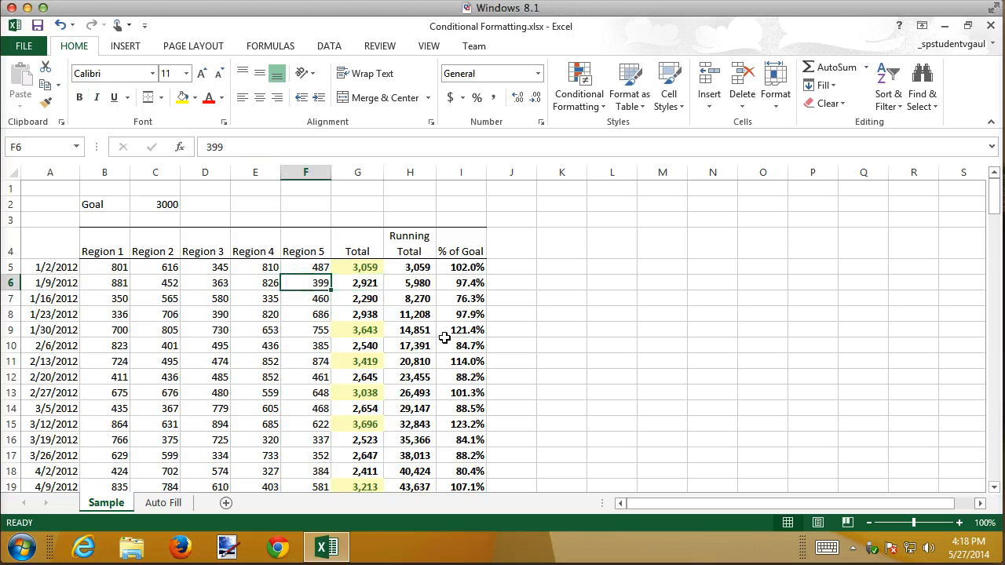
{"action": "type", "text": "499"}
{"action": "key", "text": "Return"}
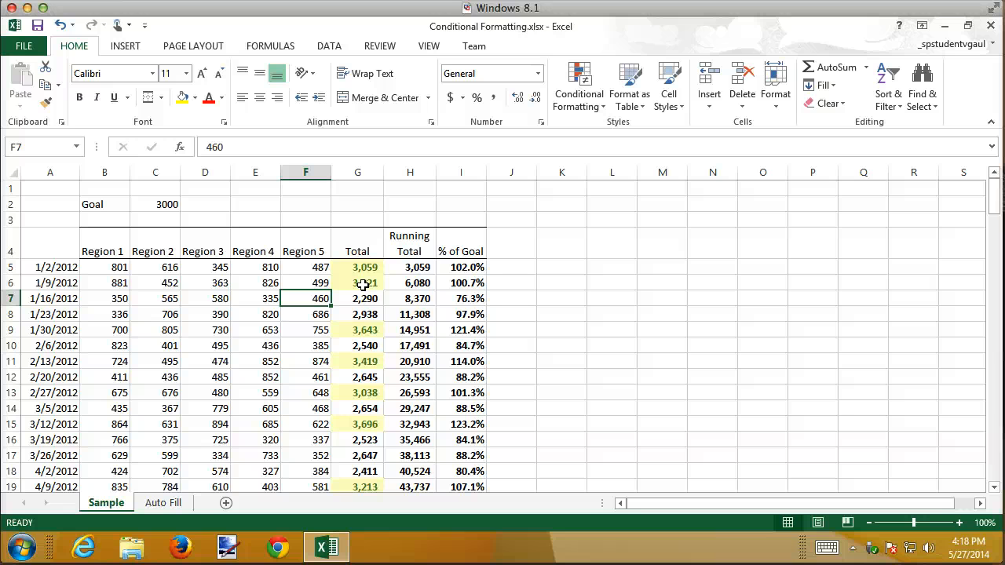
Clear the conditional formatting rules from only the weekly totals in G5:G155
{"action": "scroll", "coordinate": [627, 318], "scroll_direction": "down", "scroll_amount": 20}
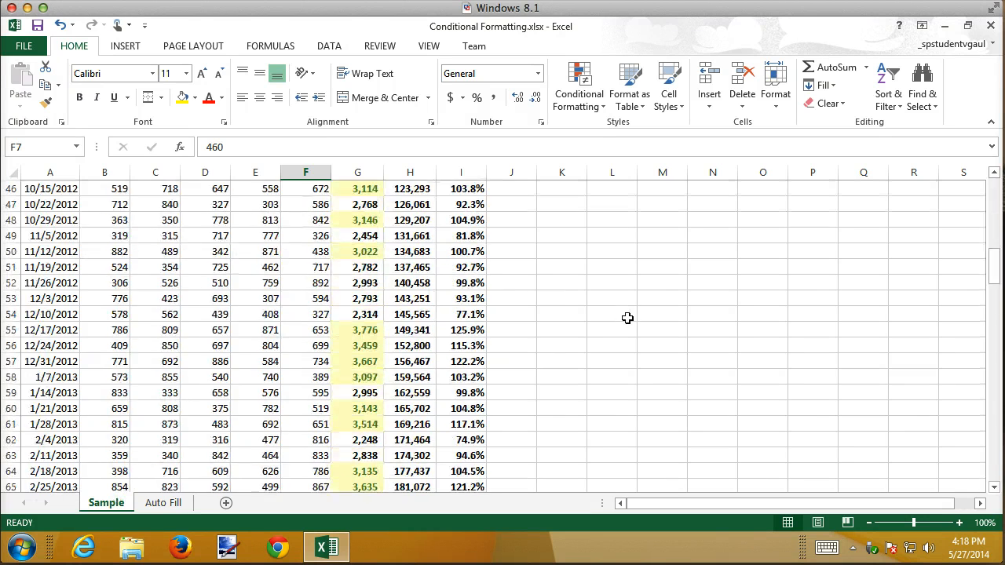
{"action": "scroll", "coordinate": [627, 318], "scroll_direction": "down", "scroll_amount": 11}
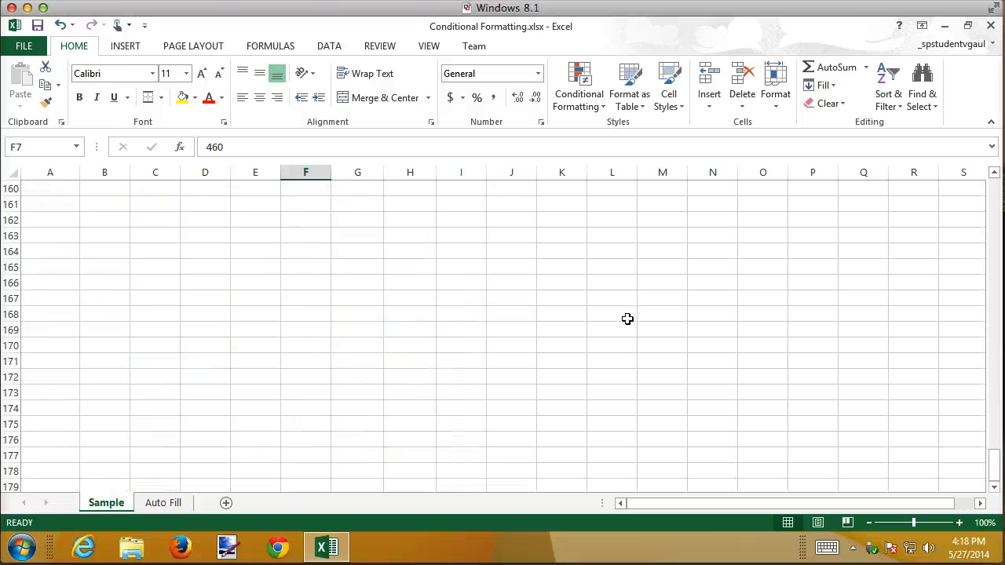
{"action": "scroll", "coordinate": [627, 320], "scroll_direction": "up", "scroll_amount": 20}
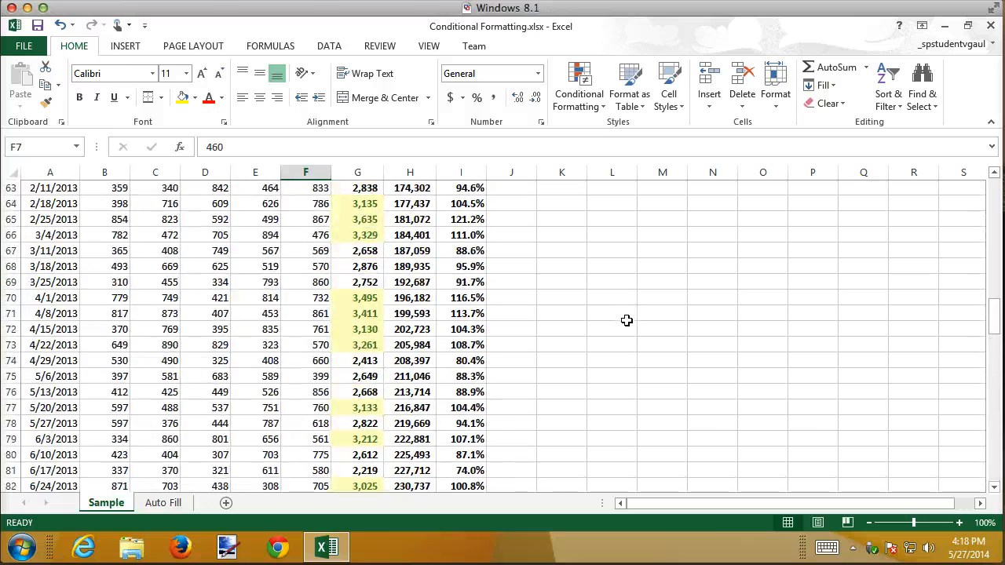
{"action": "scroll", "coordinate": [626, 320], "scroll_direction": "up", "scroll_amount": 18}
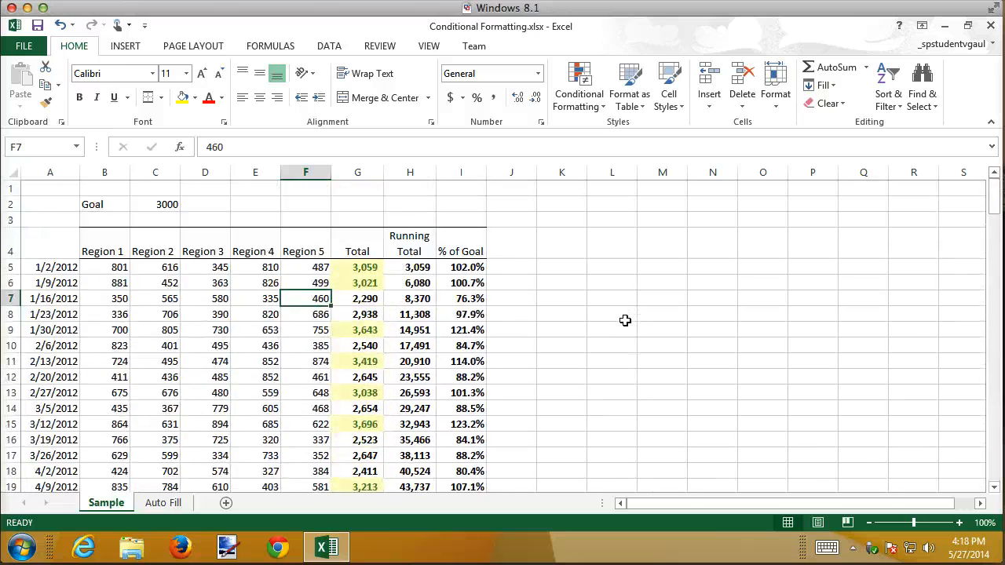
{"action": "left_click_drag", "start_coordinate": [362, 270], "coordinate": [366, 424]}
{"action": "left_click", "coordinate": [581, 101]}
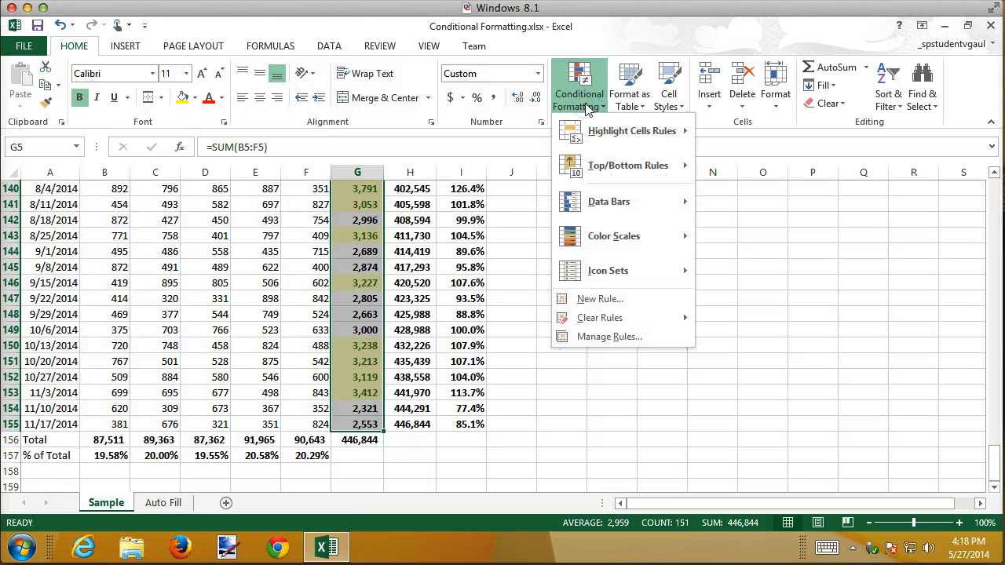
{"action": "mouse_move", "coordinate": [602, 321]}
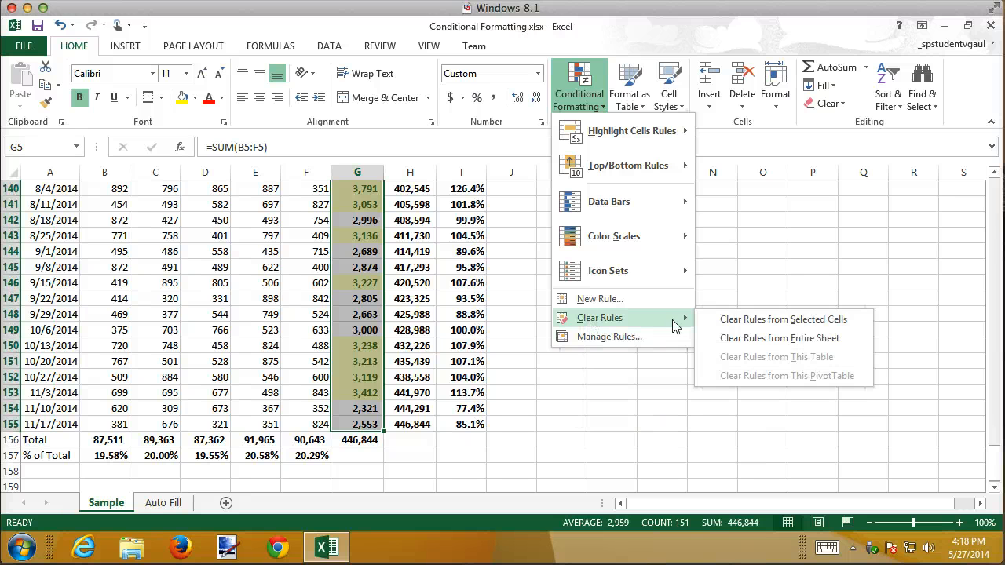
{"action": "left_click", "coordinate": [759, 319]}
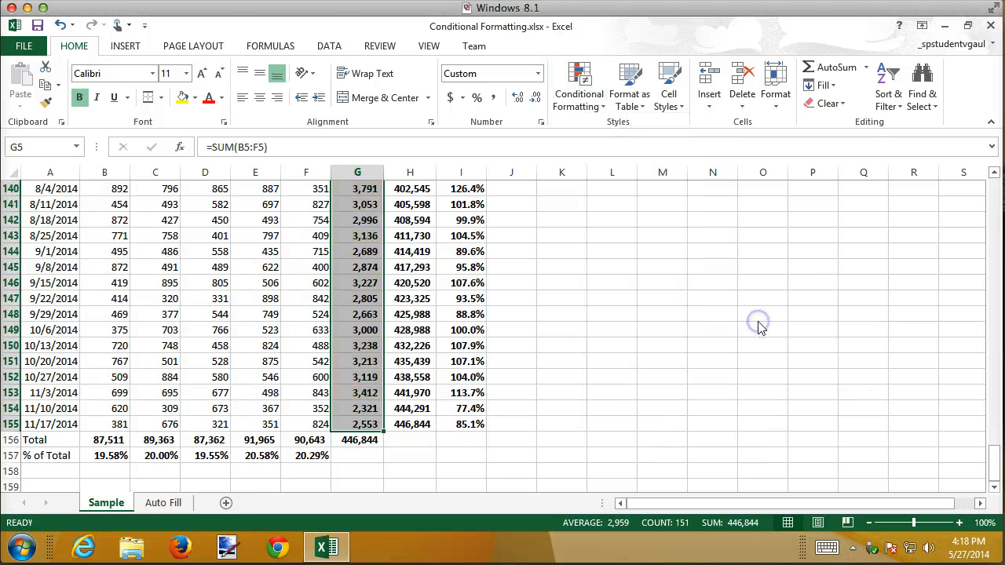
Deselect the range and look back up the Total column for any remaining highlighting
{"action": "left_click", "coordinate": [594, 331]}
{"action": "scroll", "coordinate": [598, 317], "scroll_direction": "down", "scroll_amount": 11}
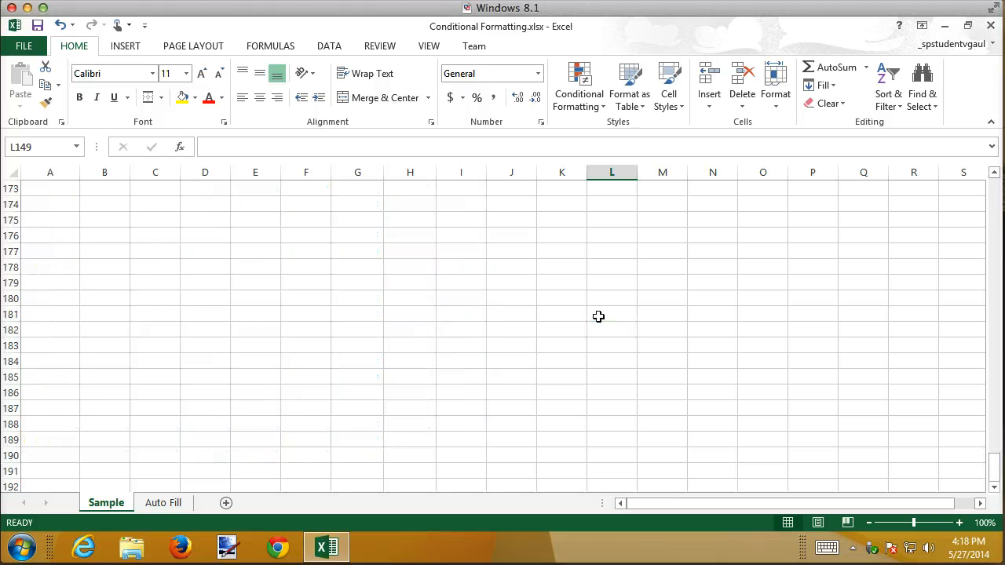
{"action": "scroll", "coordinate": [598, 316], "scroll_direction": "up", "scroll_amount": 20}
{"action": "scroll", "coordinate": [598, 316], "scroll_direction": "up", "scroll_amount": 16}
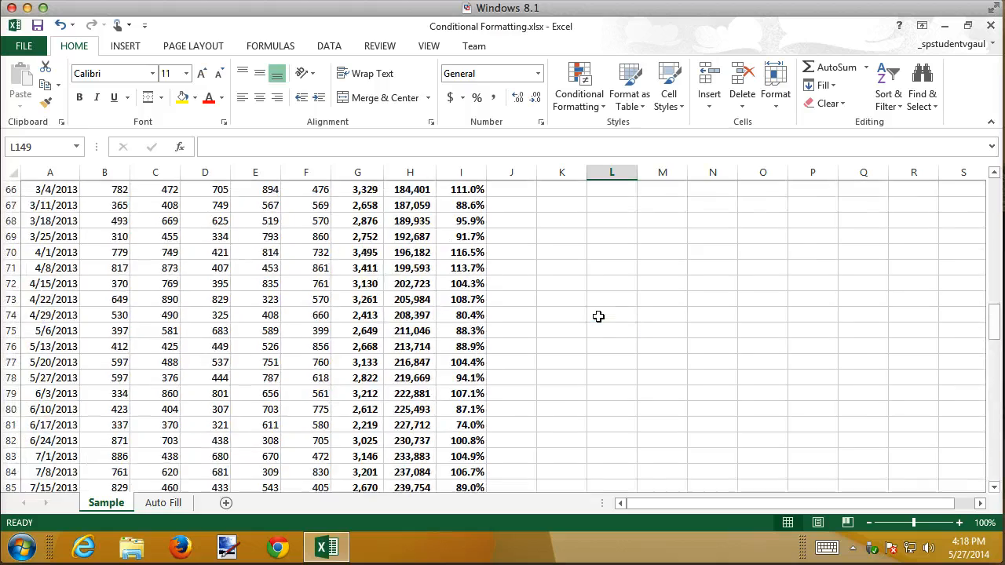
{"action": "scroll", "coordinate": [598, 316], "scroll_direction": "up", "scroll_amount": 10}
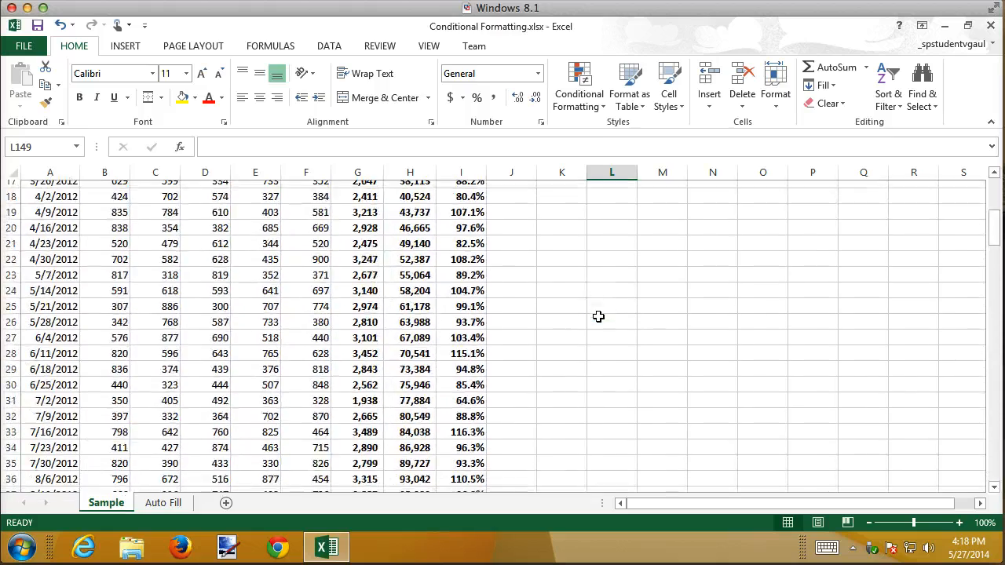
{"action": "scroll", "coordinate": [598, 317], "scroll_direction": "down", "scroll_amount": 1}
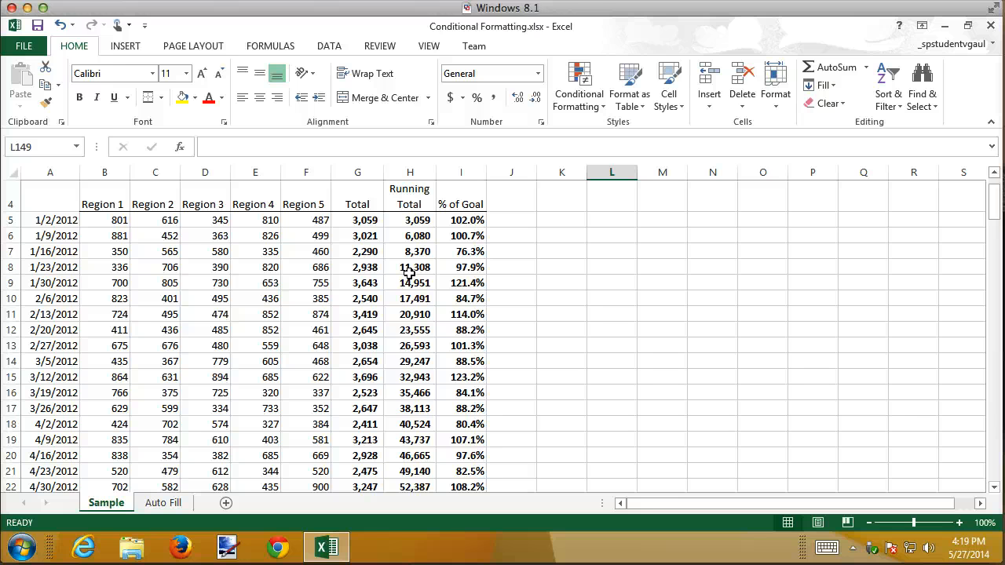
Add a Top 10 Items rule to the weekly totals G5:G155, ranking the top 3 with Green Fill with Dark Green Text
{"action": "left_click", "coordinate": [363, 220]}
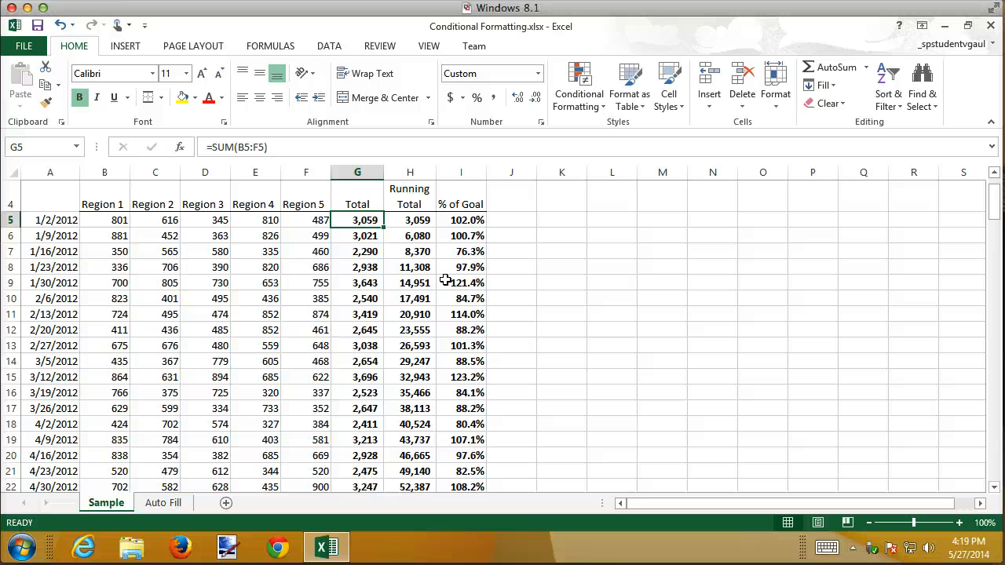
{"action": "key", "text": "End"}
{"action": "key", "text": "shift+Down"}
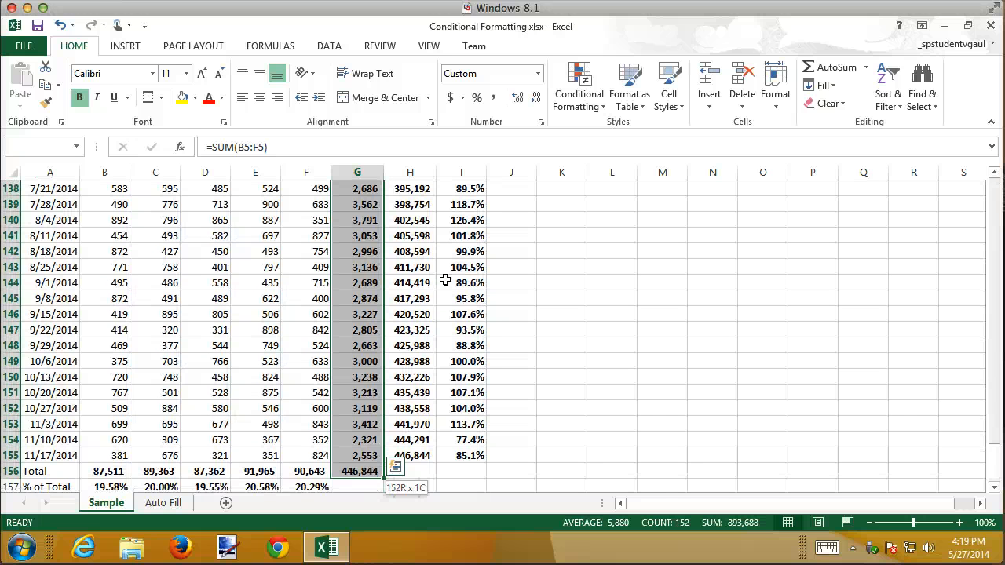
{"action": "key", "text": "shift+Up"}
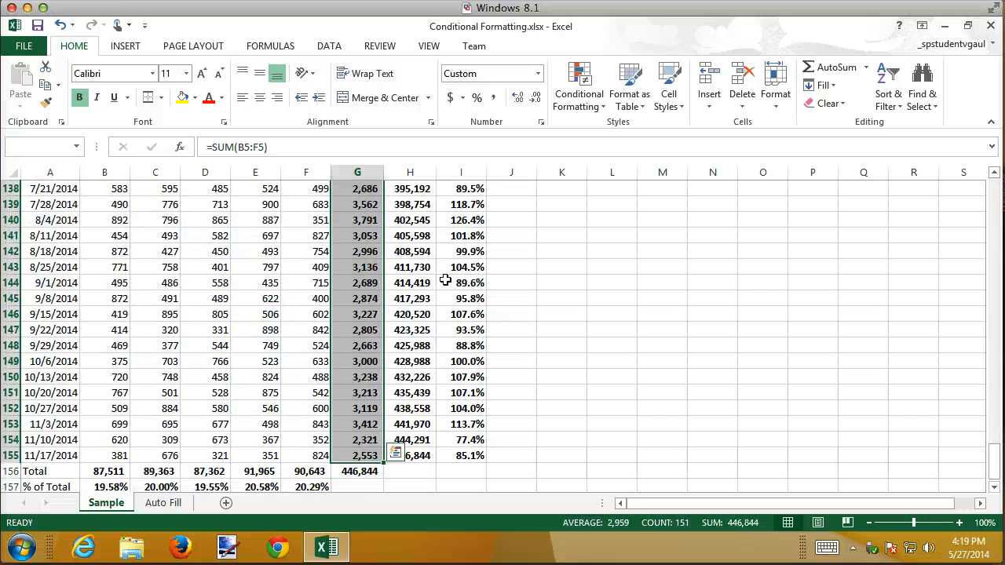
{"action": "left_click", "coordinate": [591, 108]}
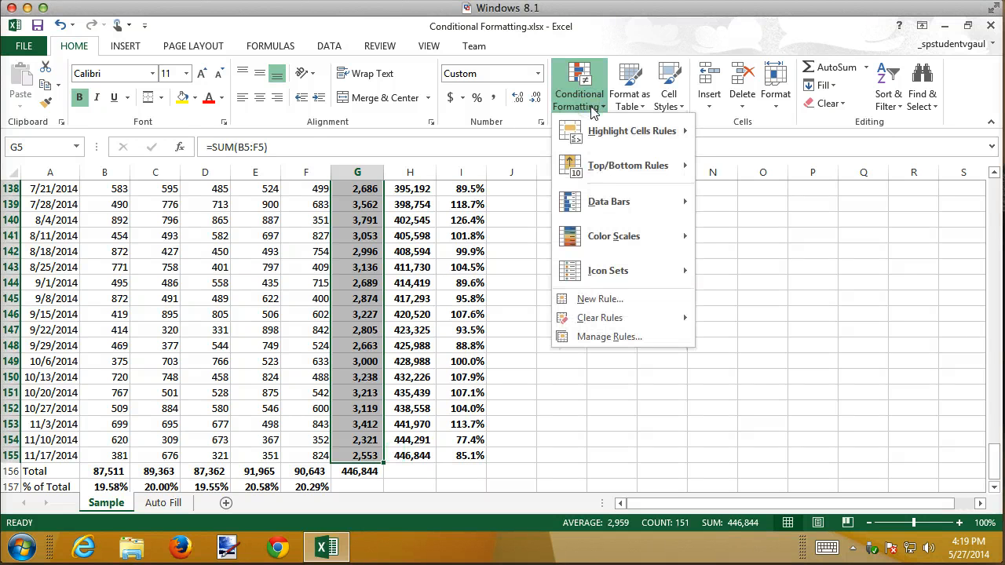
{"action": "mouse_move", "coordinate": [622, 165]}
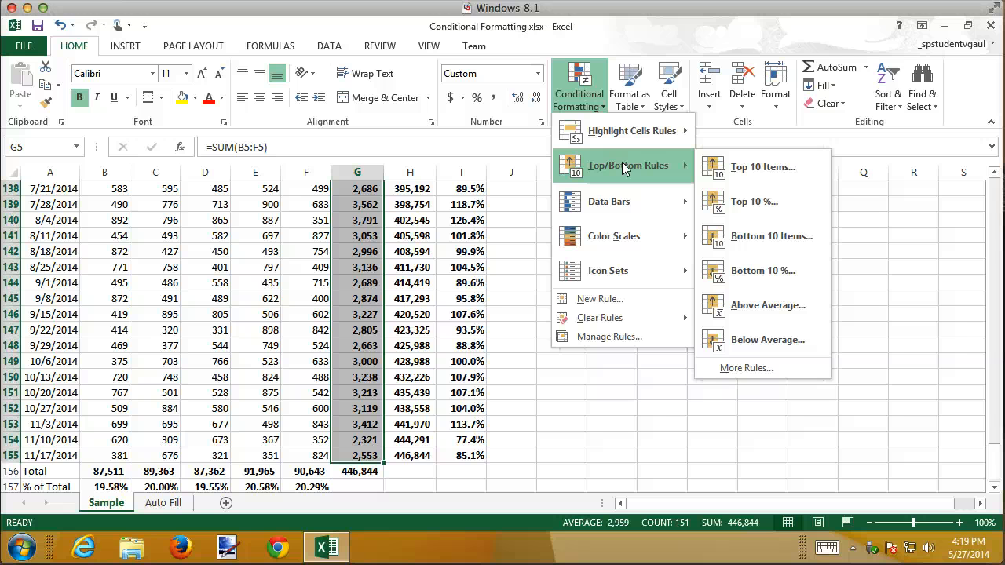
{"action": "left_click", "coordinate": [743, 169]}
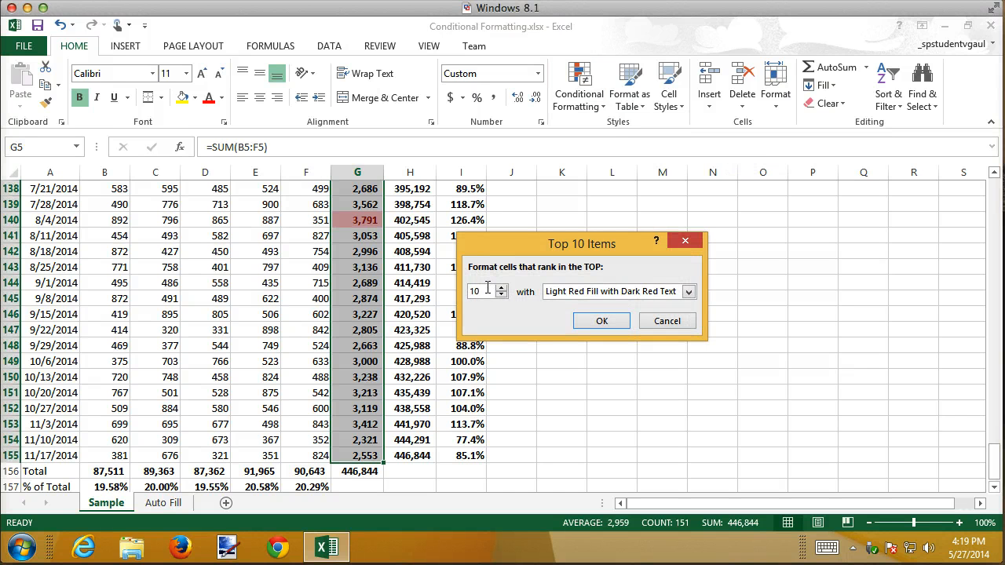
{"action": "left_click_drag", "start_coordinate": [488, 291], "coordinate": [448, 289]}
{"action": "left_click", "coordinate": [689, 291]}
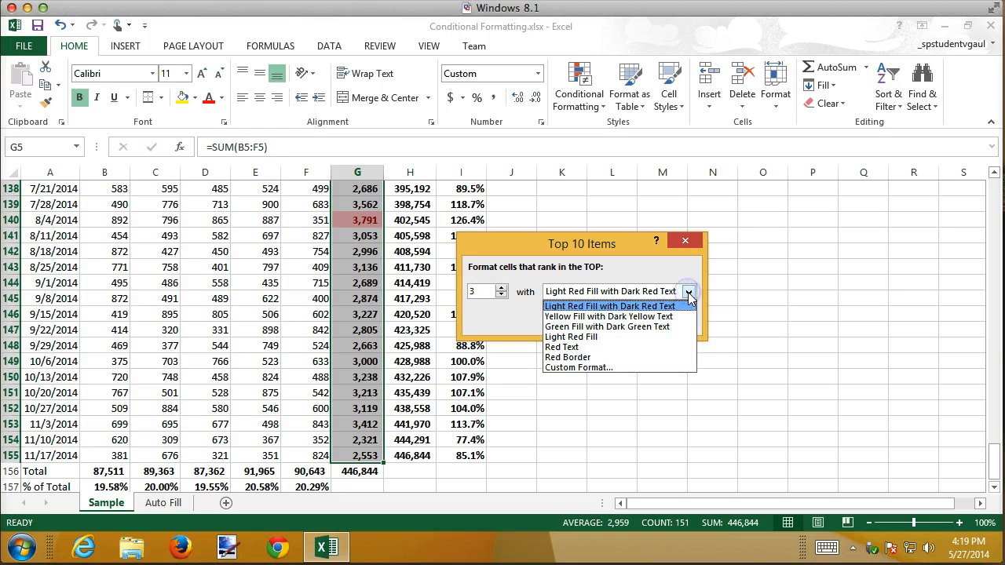
{"action": "left_click", "coordinate": [670, 328]}
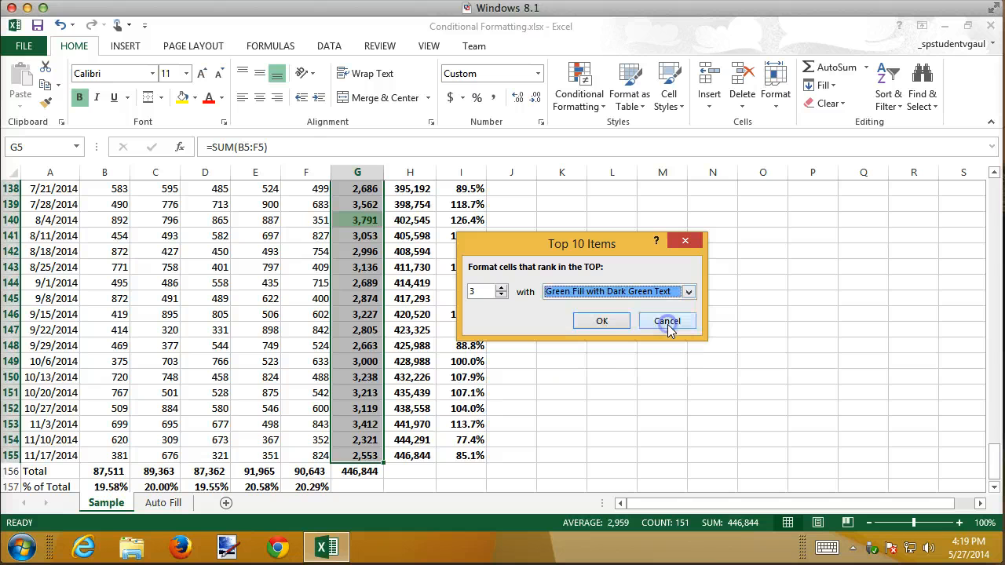
{"action": "left_click", "coordinate": [601, 321]}
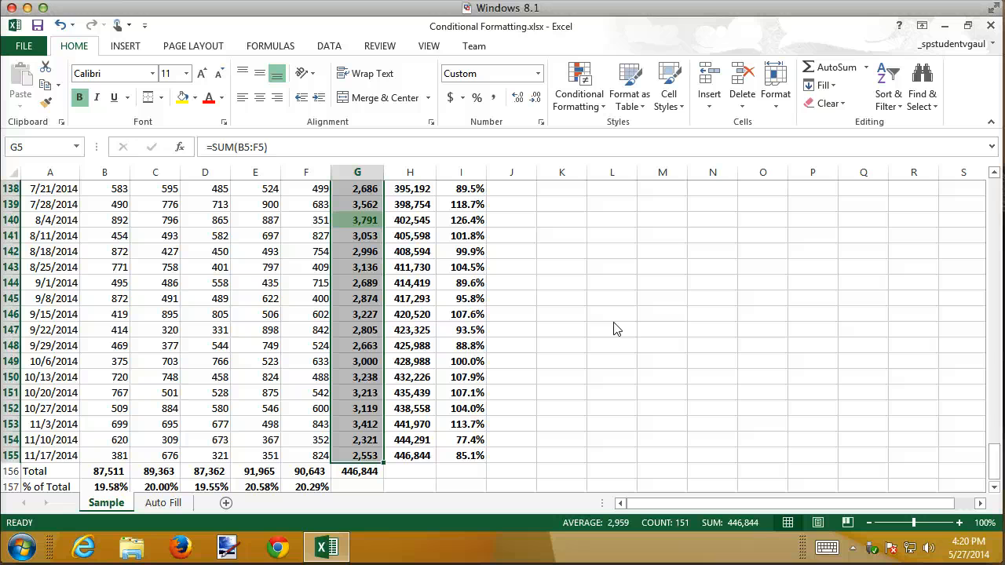
Add a Bottom 10 Items rule to the same totals, ranking the bottom 3 with Light Red Fill with Dark Red Text
{"action": "left_click", "coordinate": [584, 108]}
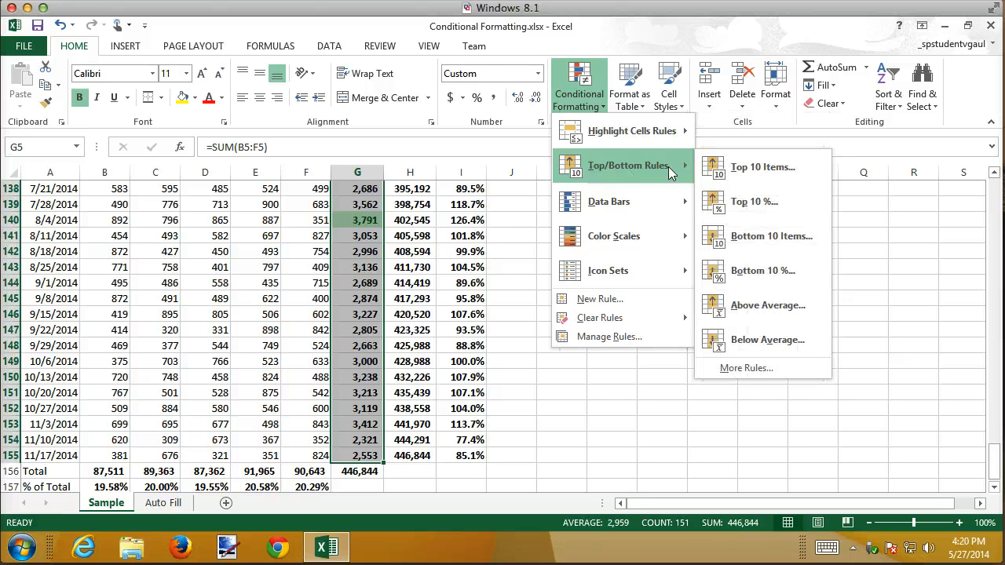
{"action": "left_click", "coordinate": [766, 237]}
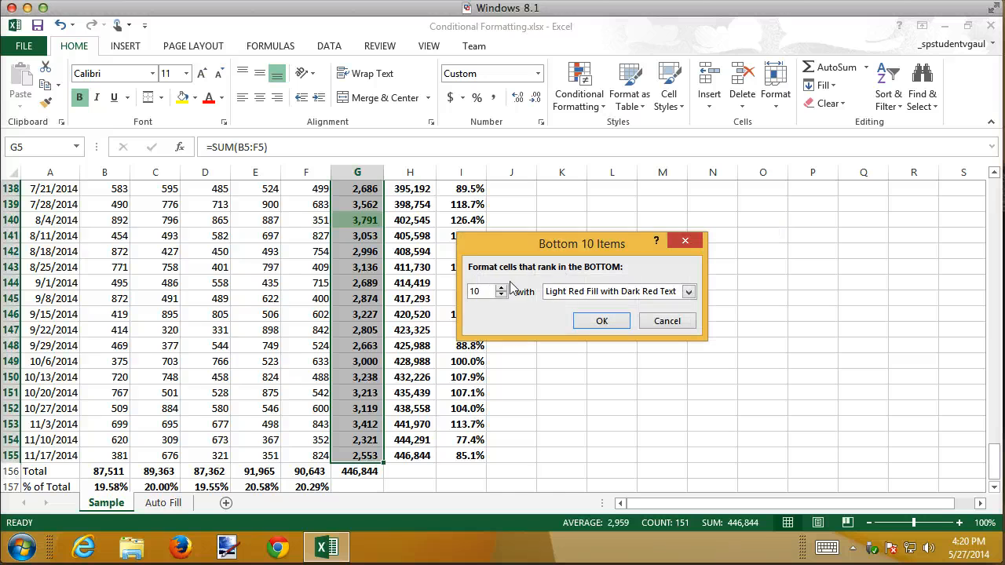
{"action": "left_click_drag", "start_coordinate": [480, 291], "coordinate": [468, 291]}
{"action": "type", "text": "3"}
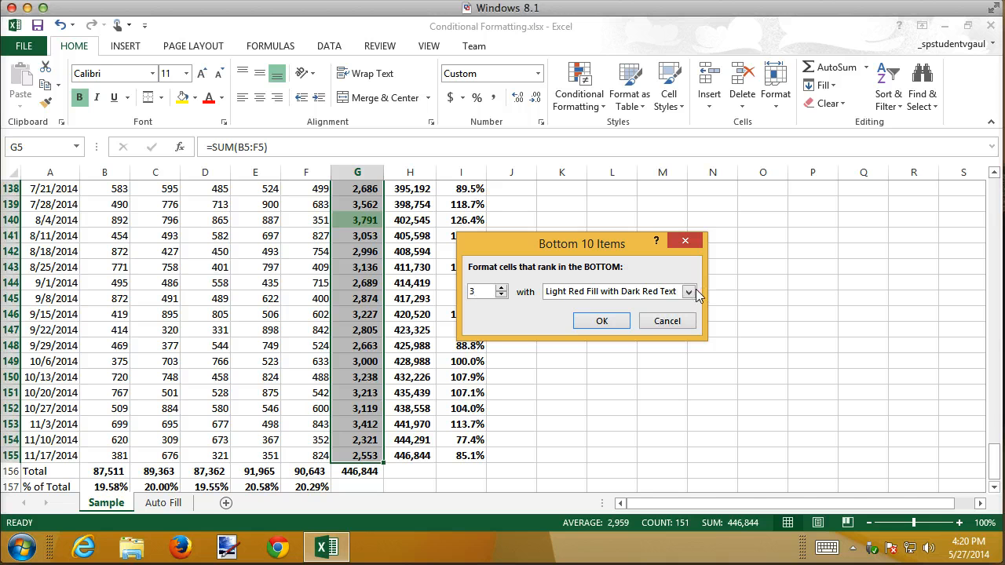
{"action": "left_click", "coordinate": [602, 322]}
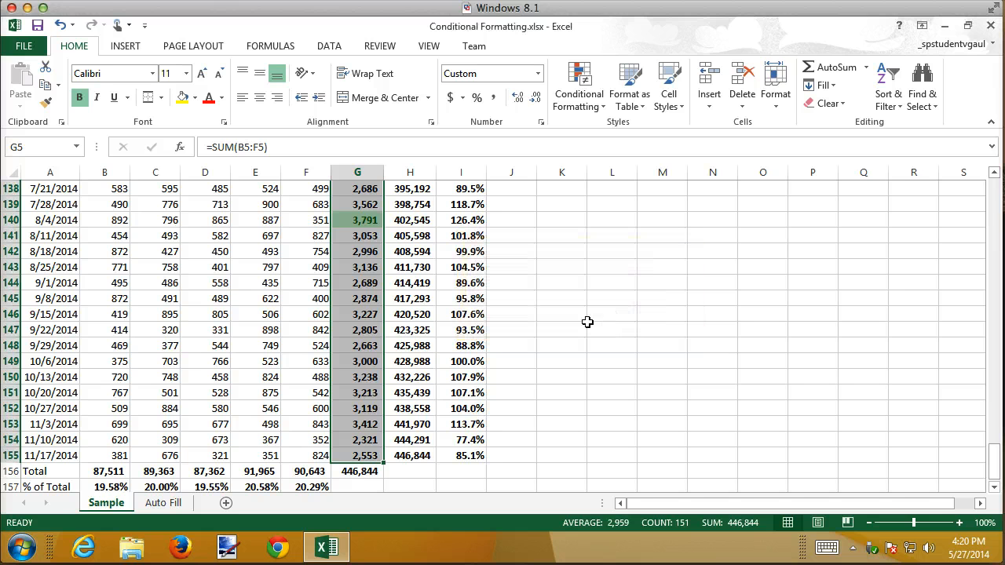
Deselect the range and examine the Total column for the highlighted top and bottom weekly totals
{"action": "left_click", "coordinate": [347, 312]}
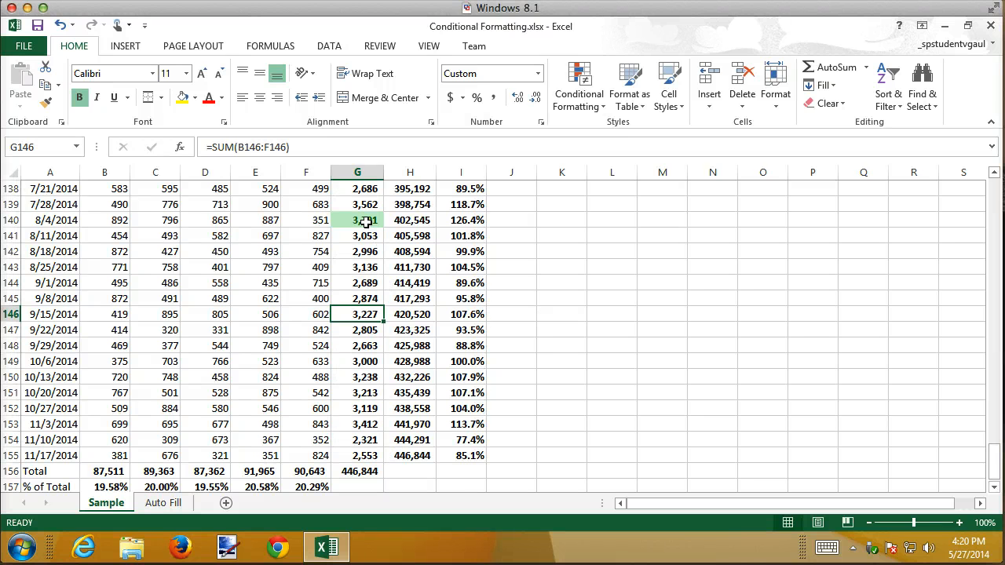
{"action": "scroll", "coordinate": [366, 223], "scroll_direction": "up", "scroll_amount": 3}
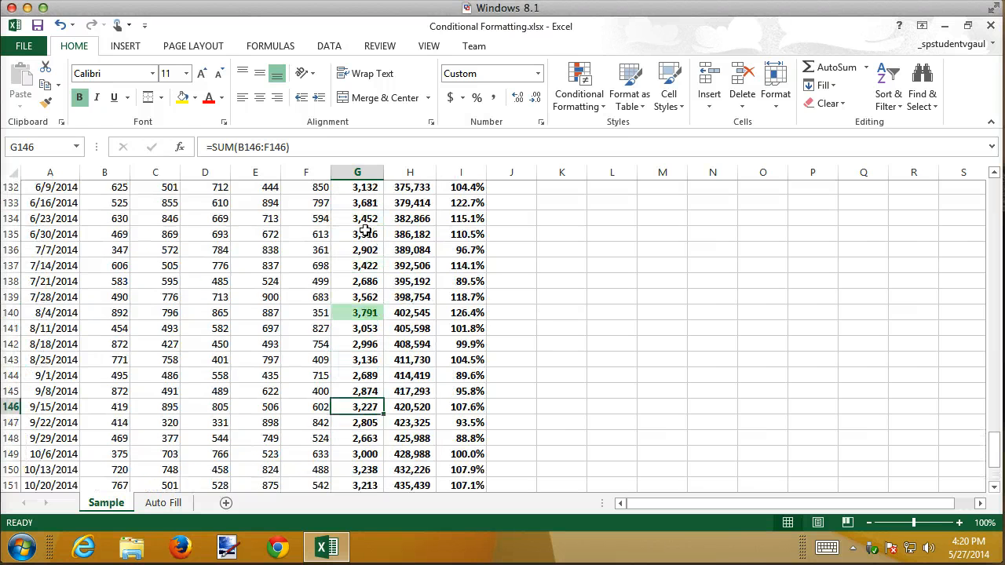
{"action": "scroll", "coordinate": [363, 233], "scroll_direction": "up", "scroll_amount": 15}
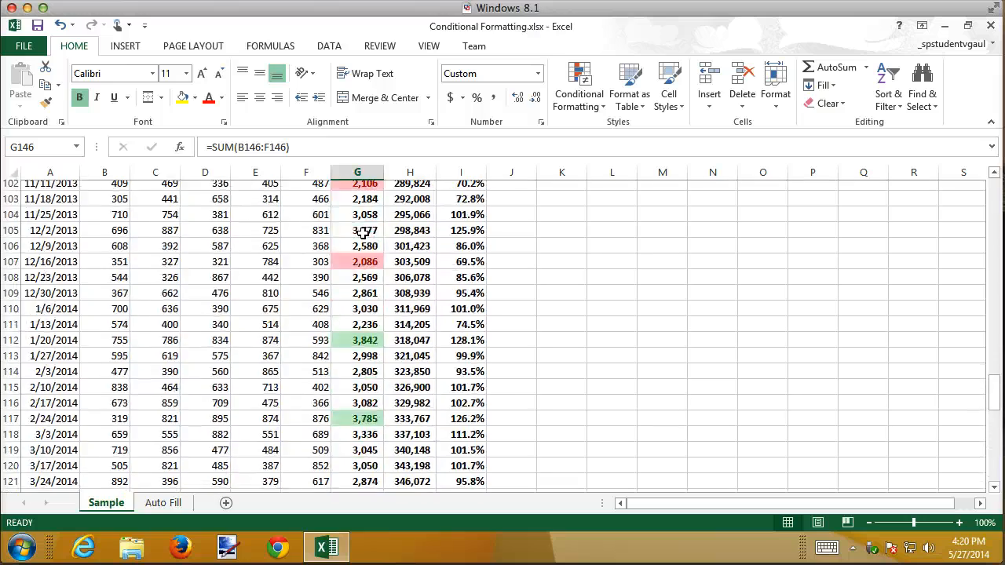
{"action": "scroll", "coordinate": [363, 233], "scroll_direction": "up", "scroll_amount": 18}
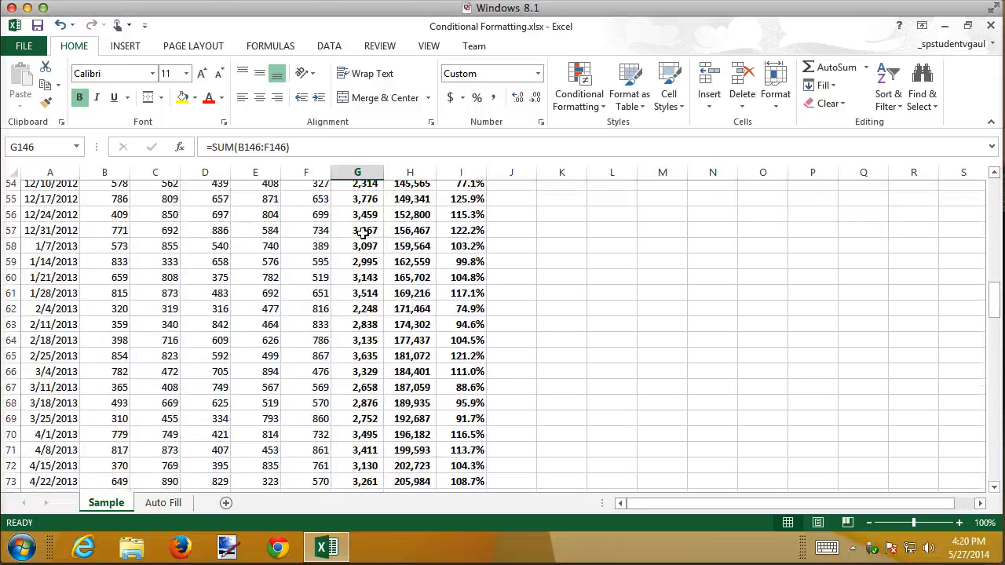
{"action": "scroll", "coordinate": [363, 233], "scroll_direction": "up", "scroll_amount": 4}
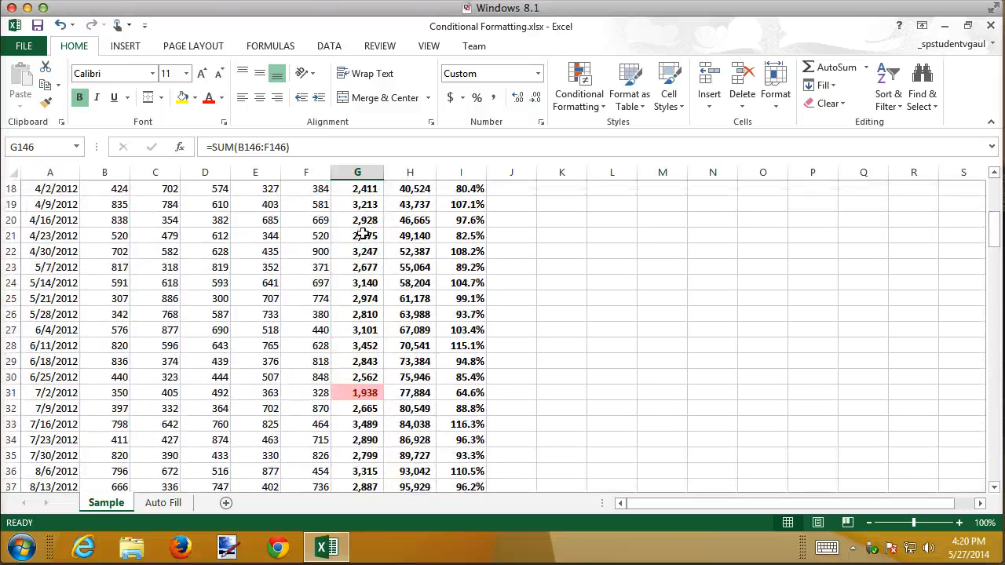
{"action": "scroll", "coordinate": [362, 233], "scroll_direction": "down", "scroll_amount": 15}
{"action": "scroll", "coordinate": [362, 233], "scroll_direction": "down", "scroll_amount": 16}
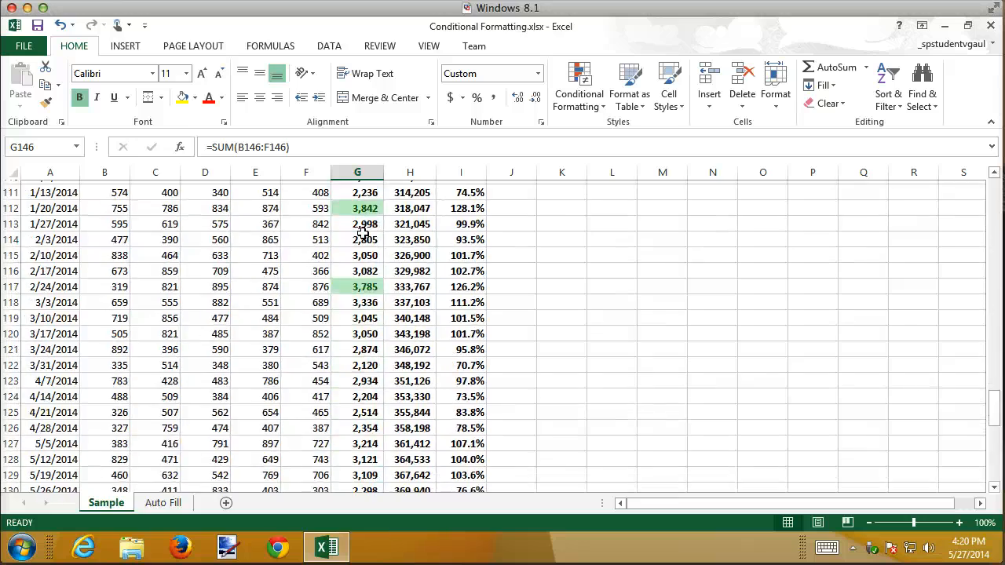
{"action": "scroll", "coordinate": [363, 233], "scroll_direction": "up", "scroll_amount": 5}
{"action": "scroll", "coordinate": [362, 233], "scroll_direction": "up", "scroll_amount": 4}
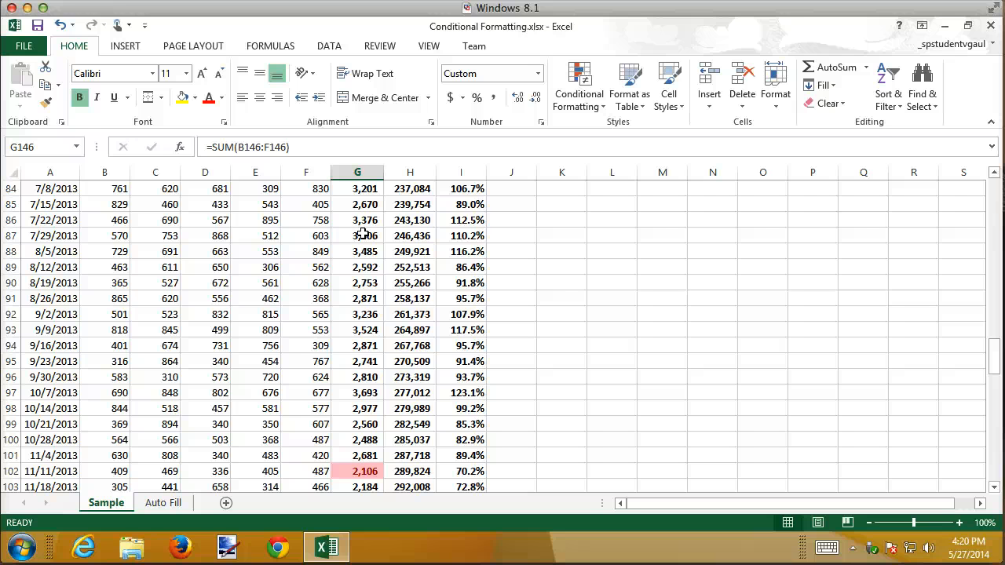
Select the weekly data with its header row, A4:I155, and open a custom sort for it
{"action": "scroll", "coordinate": [362, 234], "scroll_direction": "down", "scroll_amount": 6}
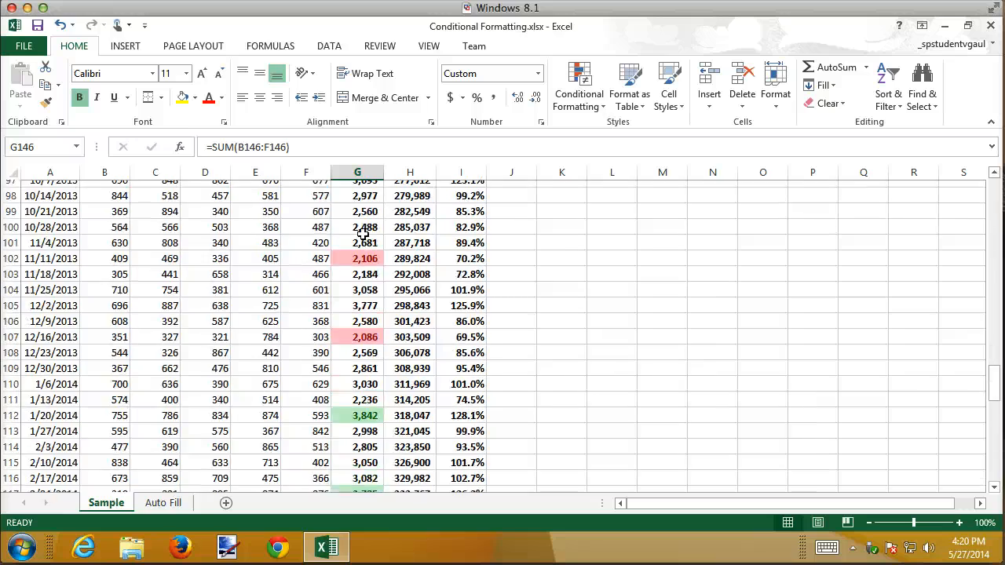
{"action": "scroll", "coordinate": [363, 234], "scroll_direction": "up", "scroll_amount": 13}
{"action": "scroll", "coordinate": [363, 234], "scroll_direction": "up", "scroll_amount": 17}
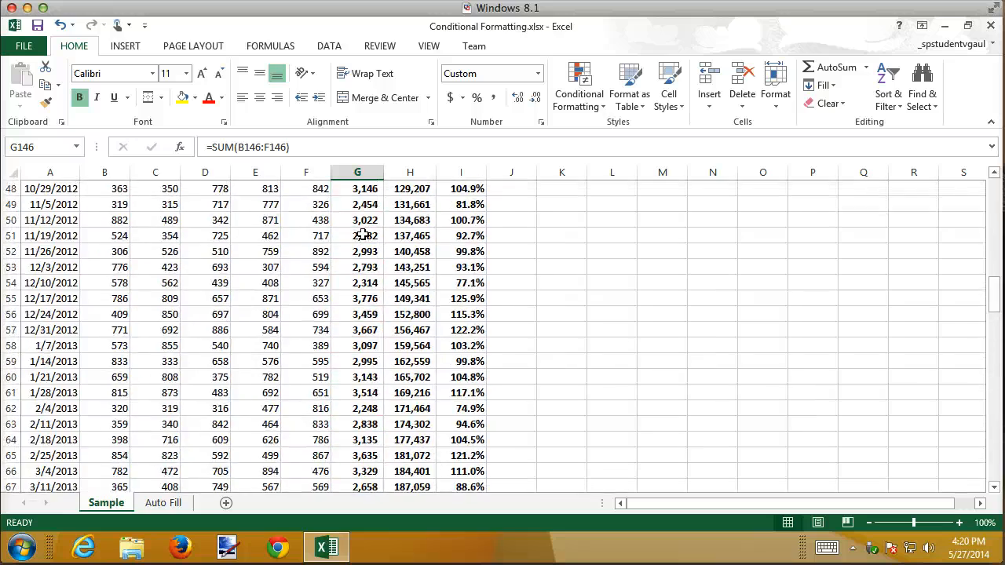
{"action": "scroll", "coordinate": [363, 233], "scroll_direction": "up", "scroll_amount": 4}
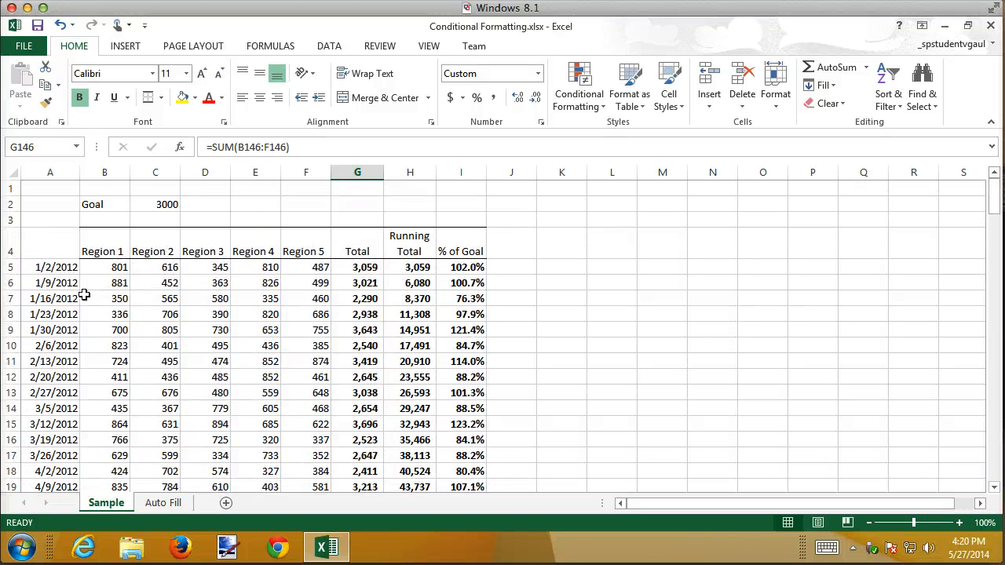
{"action": "left_click_drag", "start_coordinate": [36, 244], "coordinate": [455, 425]}
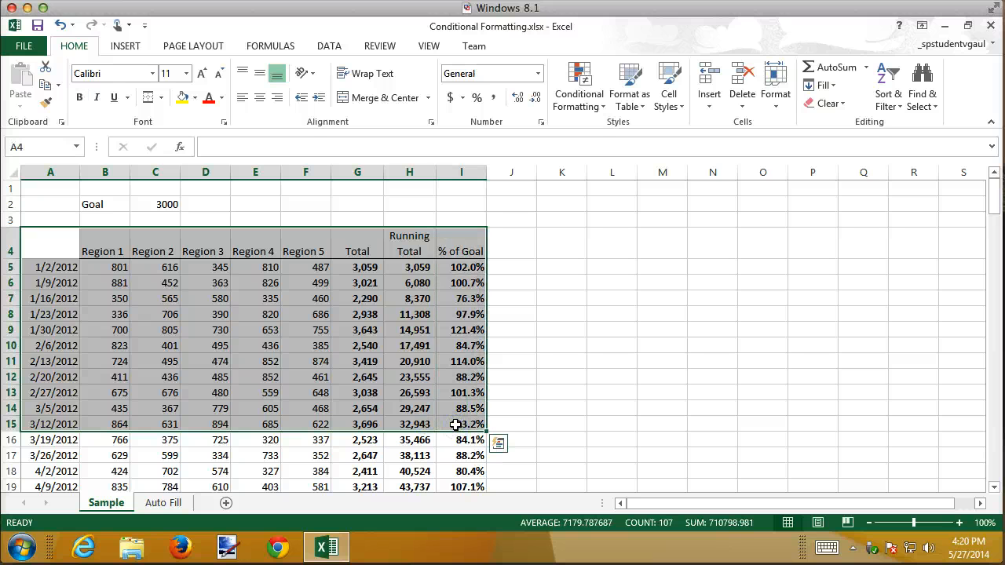
{"action": "key", "text": "End"}
{"action": "key", "text": "shift+Down"}
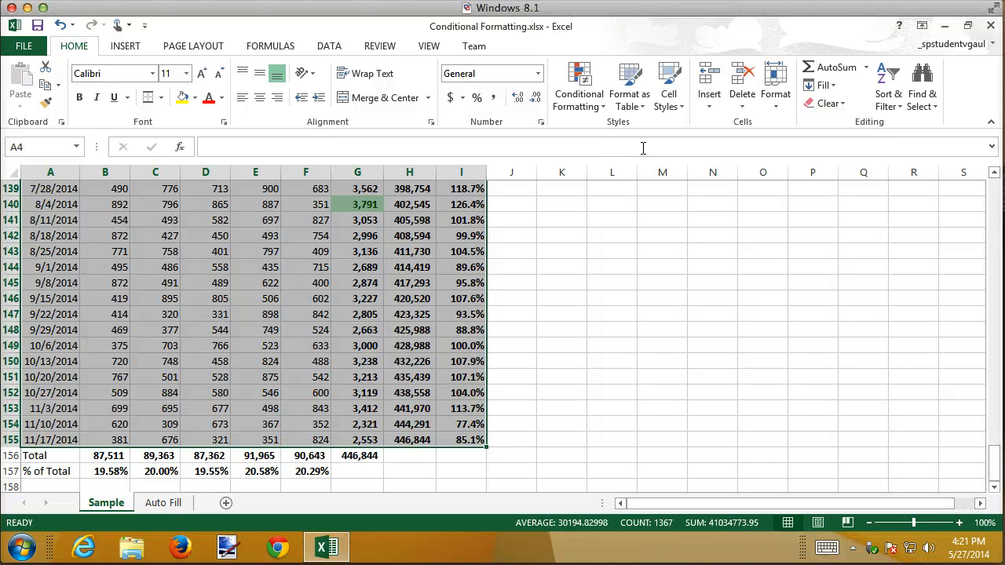
{"action": "left_click", "coordinate": [890, 105]}
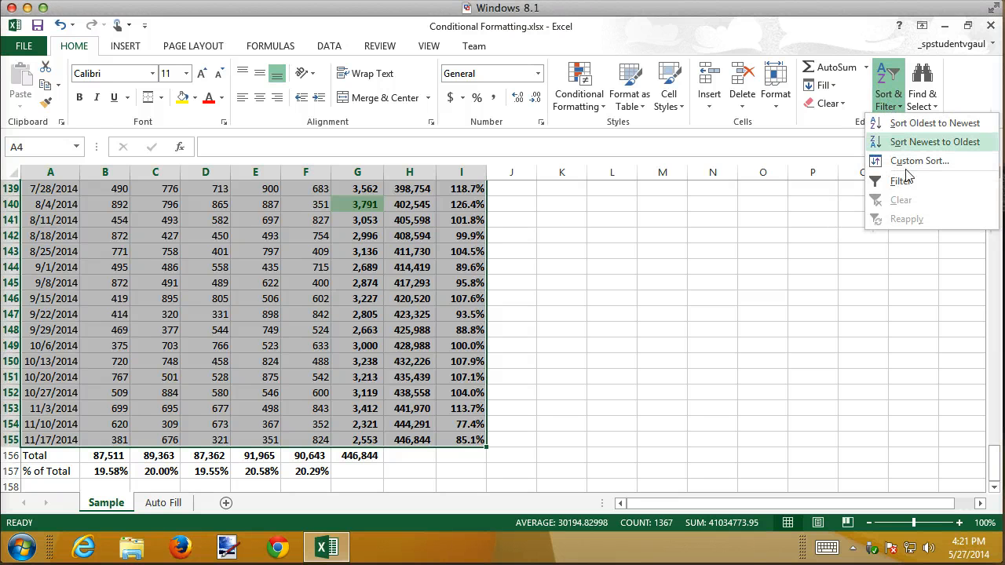
{"action": "left_click", "coordinate": [909, 162]}
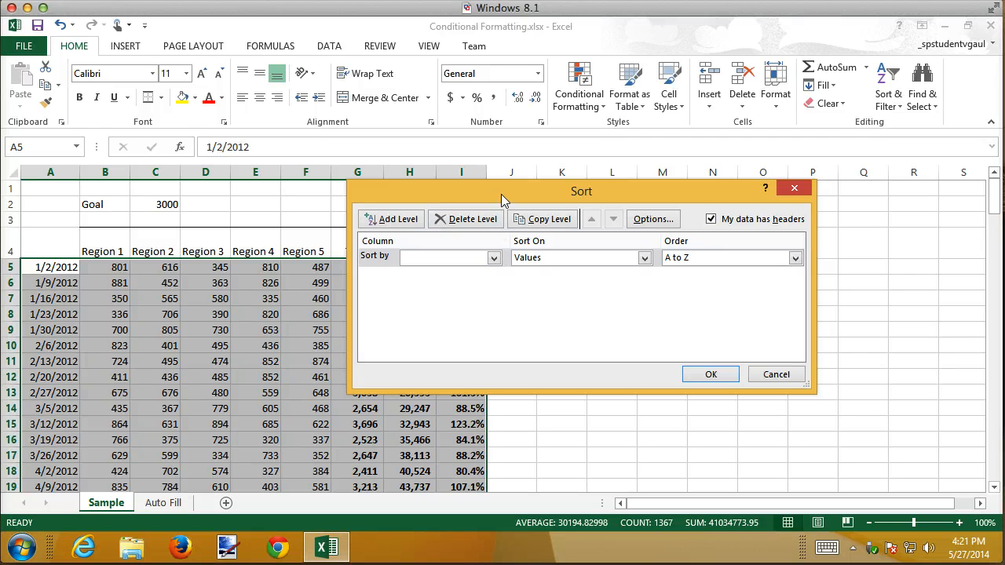
Sort the weekly data by the values in the Total column, Largest to Smallest
{"action": "left_click_drag", "start_coordinate": [504, 196], "coordinate": [873, 206]}
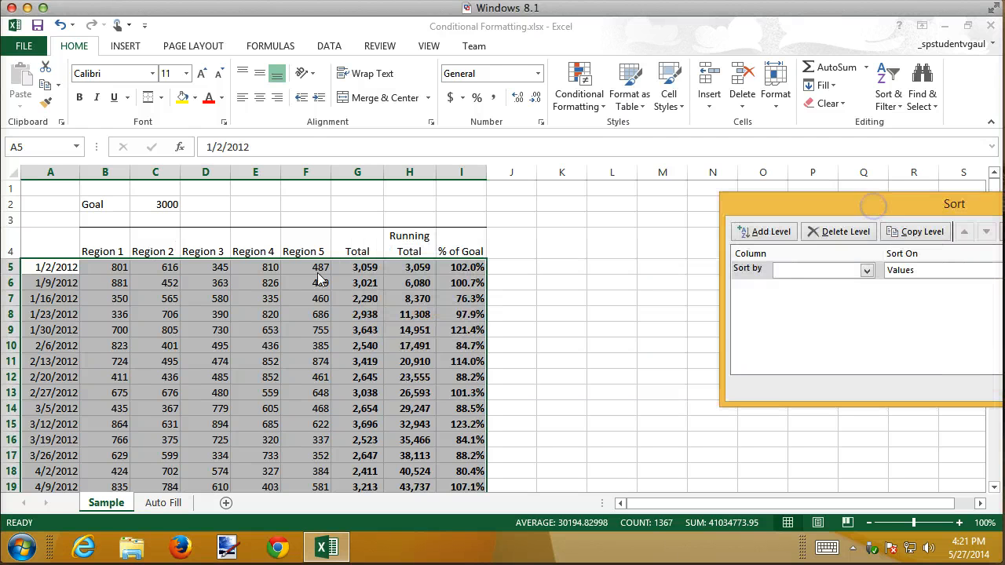
{"action": "left_click", "coordinate": [866, 271]}
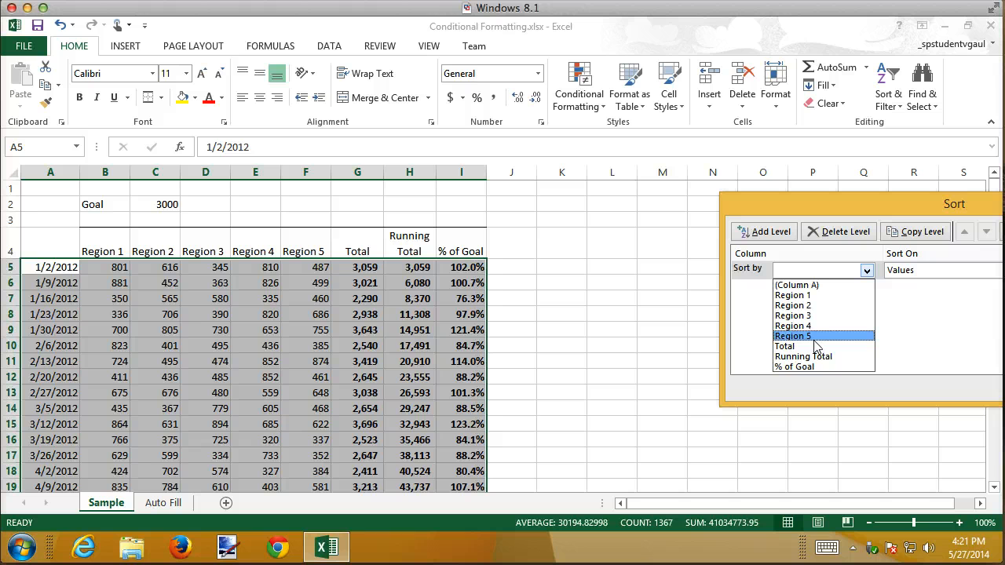
{"action": "left_click", "coordinate": [799, 346]}
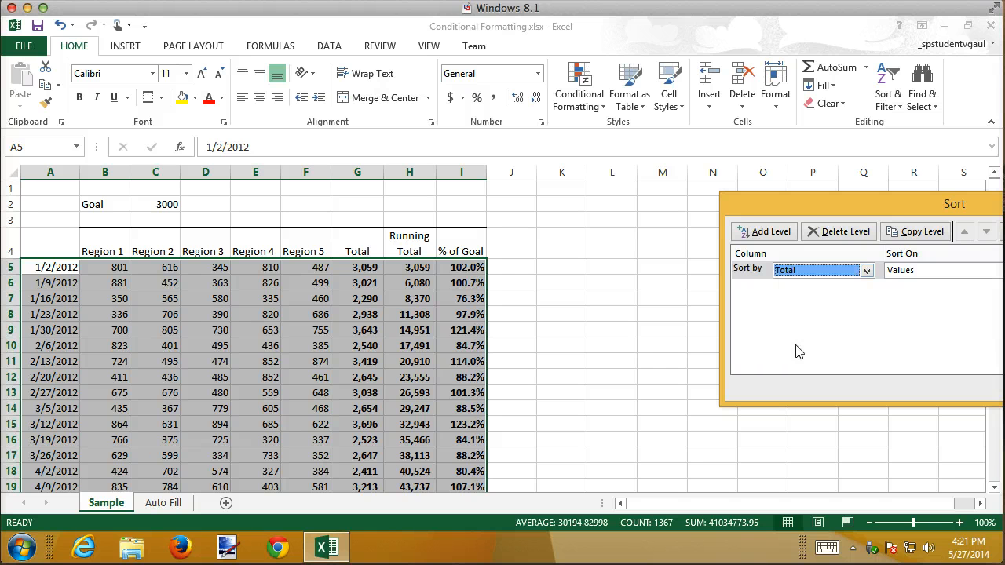
{"action": "left_click_drag", "start_coordinate": [868, 209], "coordinate": [397, 173]}
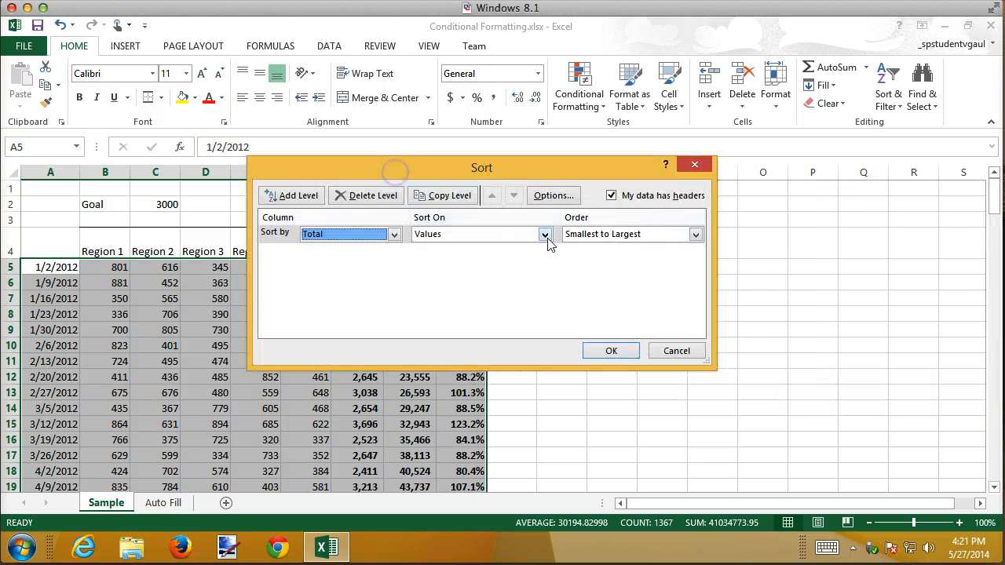
{"action": "left_click", "coordinate": [696, 234]}
{"action": "left_click", "coordinate": [641, 259]}
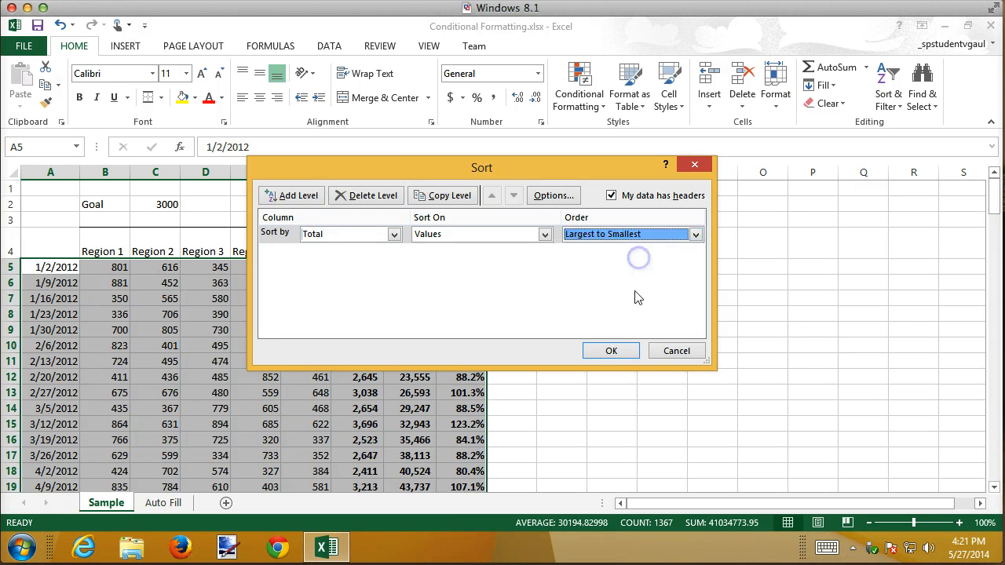
{"action": "left_click", "coordinate": [621, 351]}
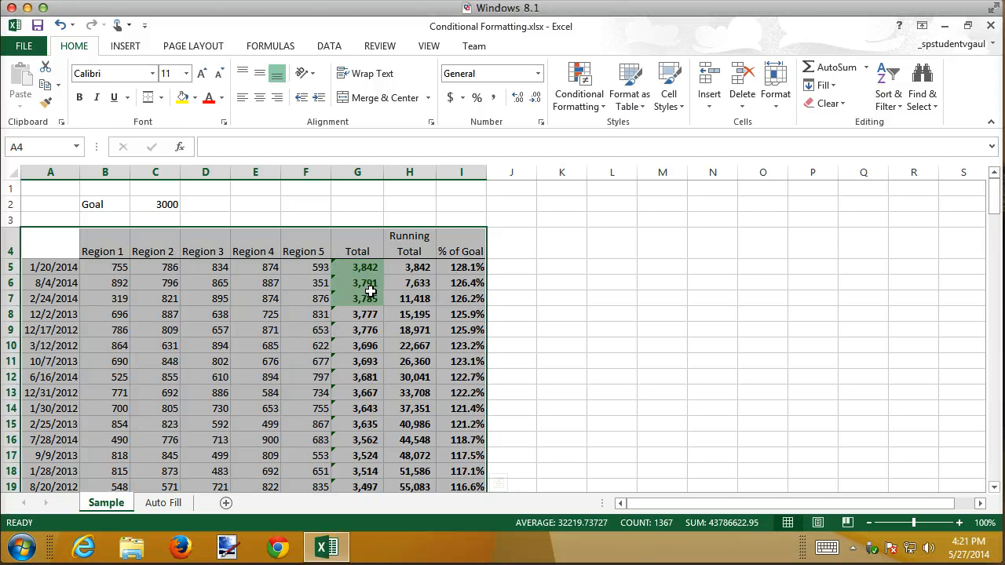
Check the highlighted totals at both ends of the sorted table and undo the sort
{"action": "scroll", "coordinate": [370, 290], "scroll_direction": "down", "scroll_amount": 20}
{"action": "scroll", "coordinate": [369, 294], "scroll_direction": "down", "scroll_amount": 20}
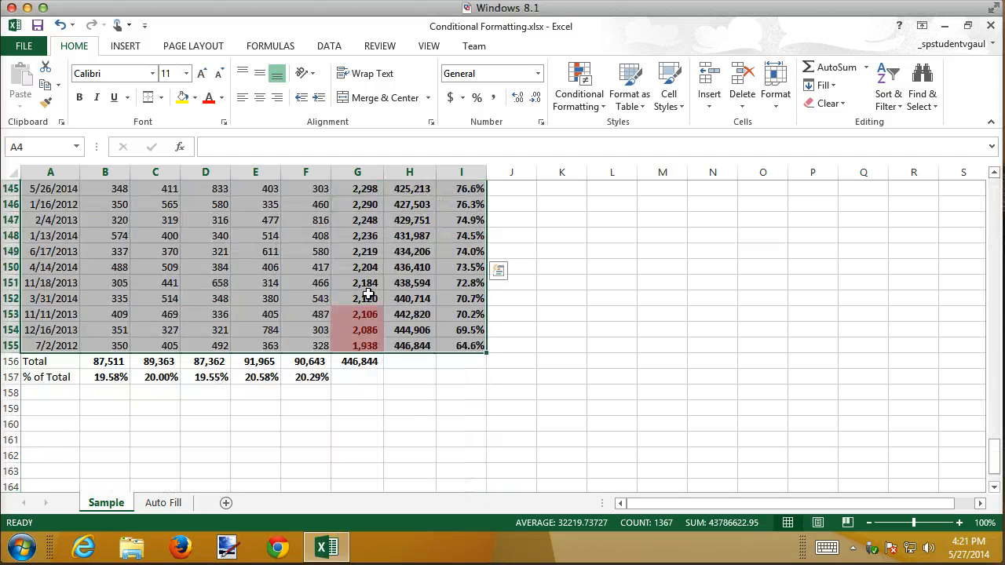
{"action": "scroll", "coordinate": [366, 299], "scroll_direction": "up", "scroll_amount": 8}
{"action": "scroll", "coordinate": [366, 300], "scroll_direction": "up", "scroll_amount": 5}
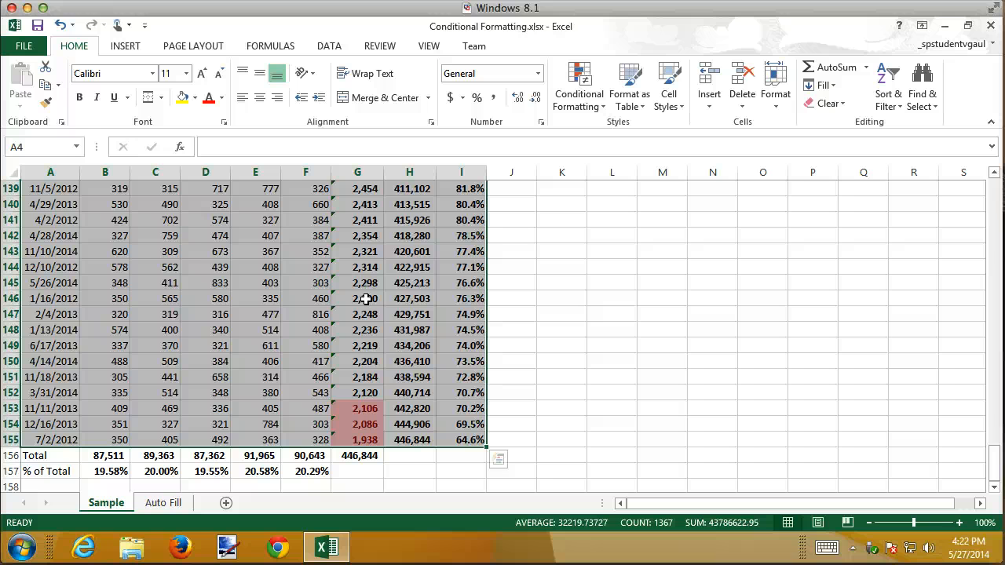
{"action": "key", "text": "ctrl+z"}
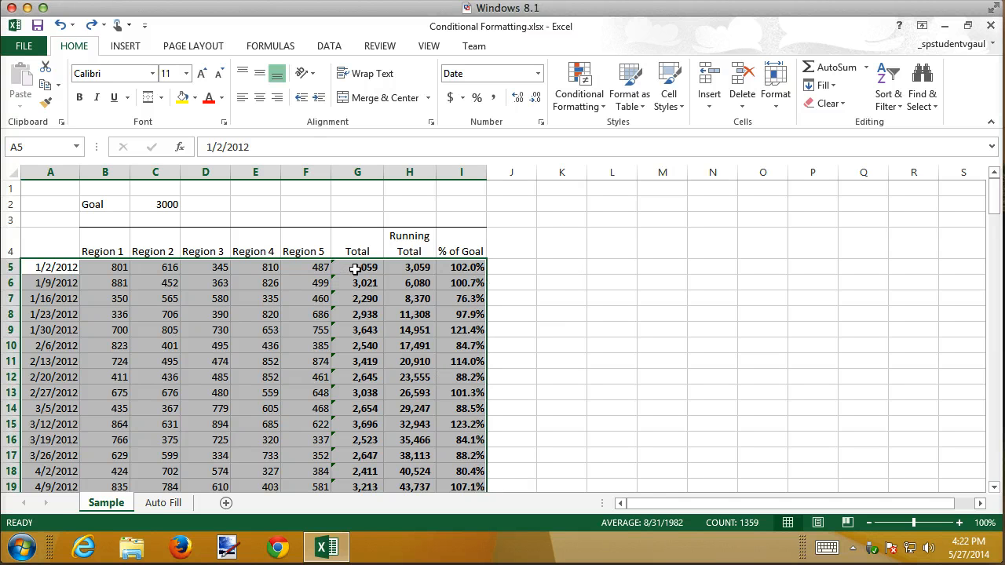
Use Quick Analysis to format totals in G5:G15 greater than the goal cell =$C$2 with Light Red Fill with Dark Red Text
{"action": "left_click_drag", "start_coordinate": [355, 268], "coordinate": [349, 430]}
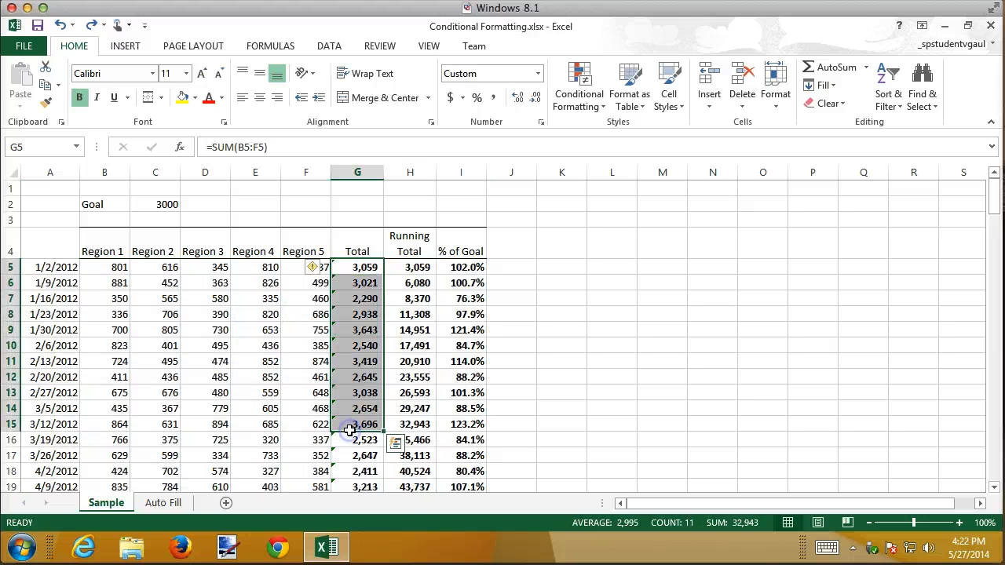
{"action": "left_click", "coordinate": [394, 445]}
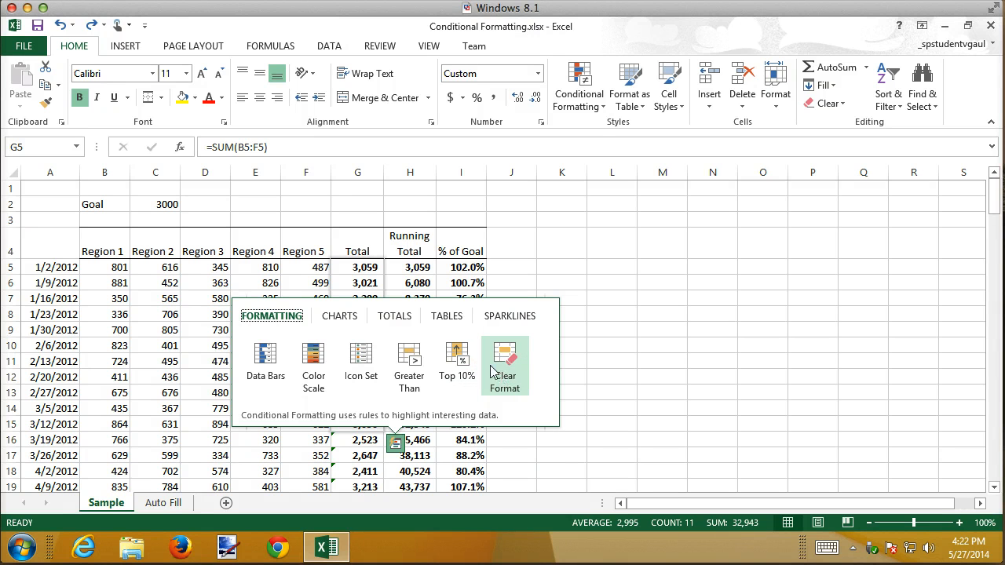
{"action": "left_click", "coordinate": [418, 375]}
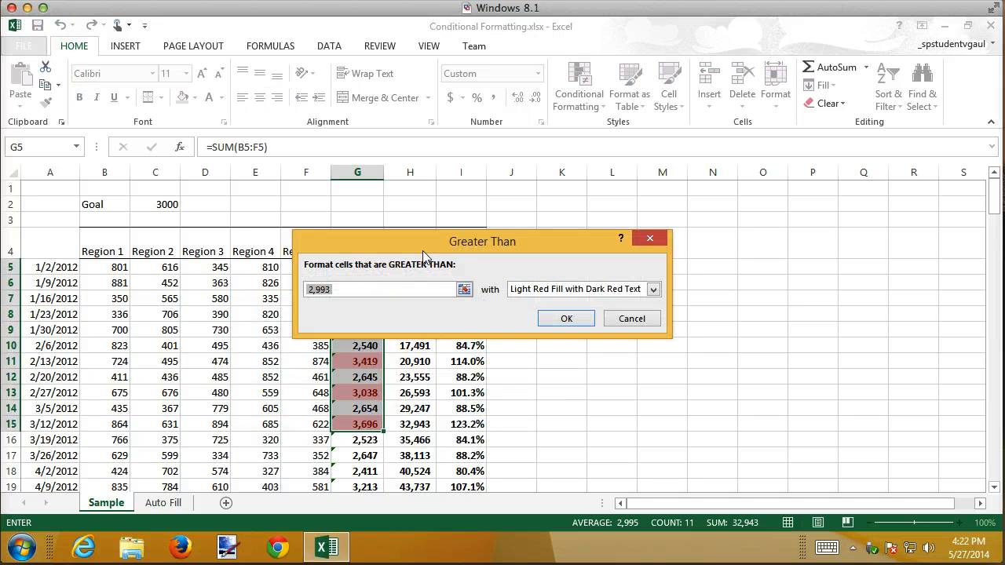
{"action": "left_click", "coordinate": [157, 203]}
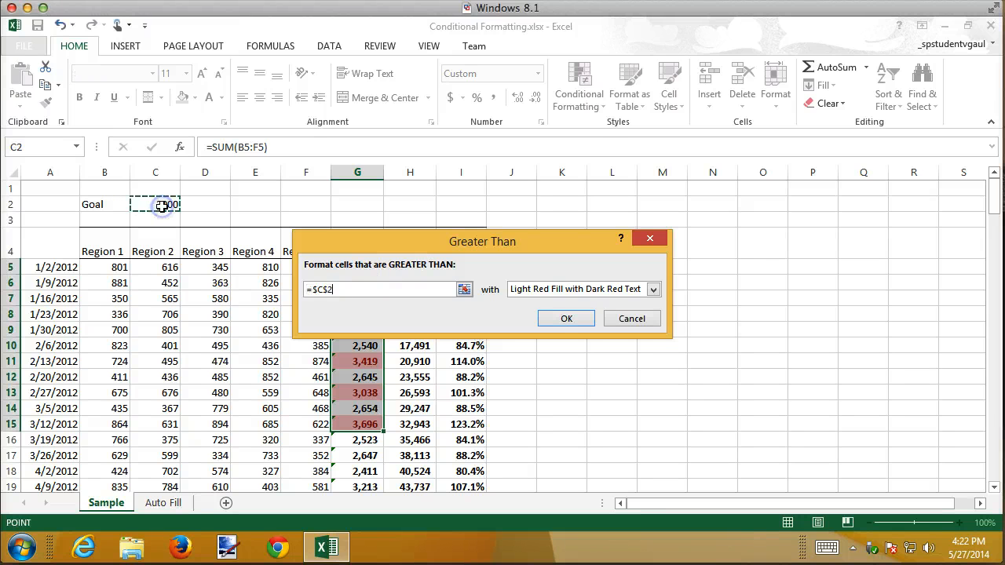
{"action": "left_click", "coordinate": [565, 319]}
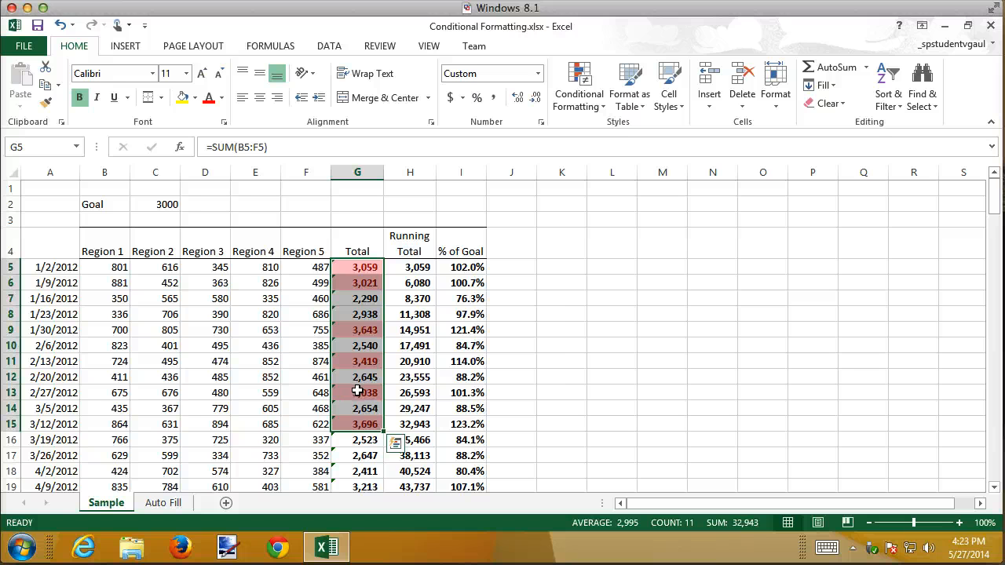
Try the Top 10% and Greater Than quick rules on G5:G15, and undo the Quick Analysis highlighting
{"action": "left_click", "coordinate": [396, 443]}
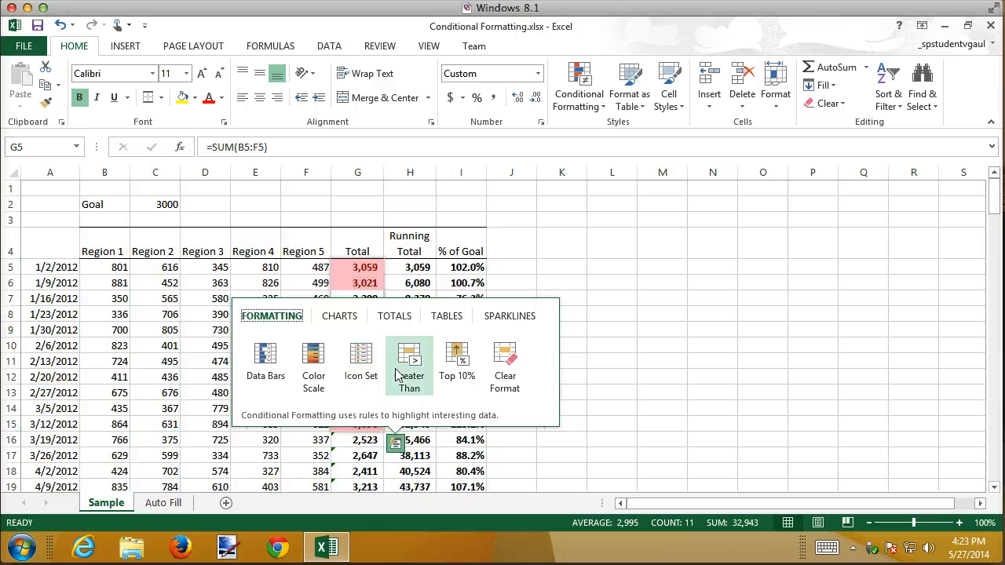
{"action": "left_click", "coordinate": [462, 367]}
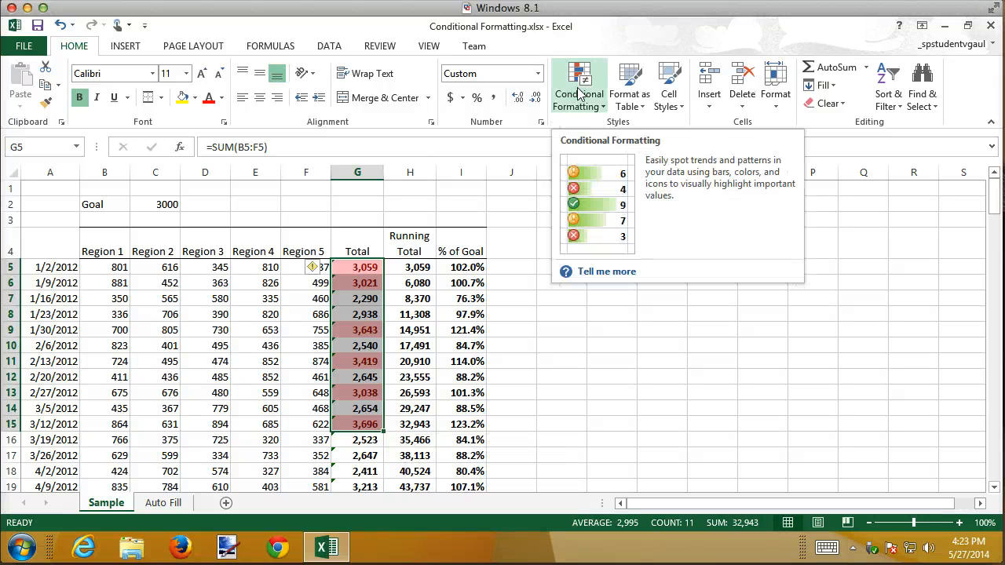
{"action": "left_click", "coordinate": [397, 444]}
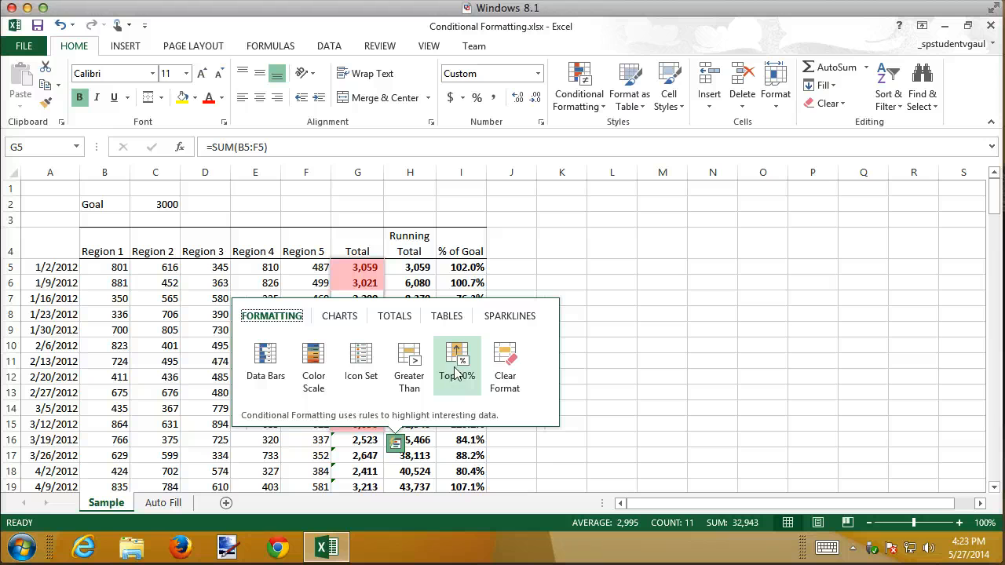
{"action": "left_click", "coordinate": [414, 363]}
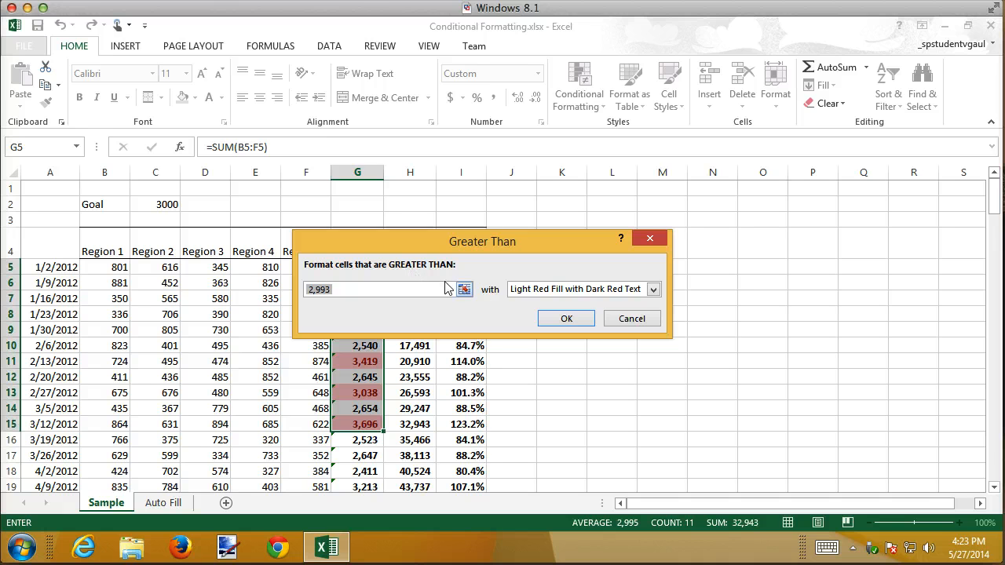
{"action": "left_click", "coordinate": [634, 319]}
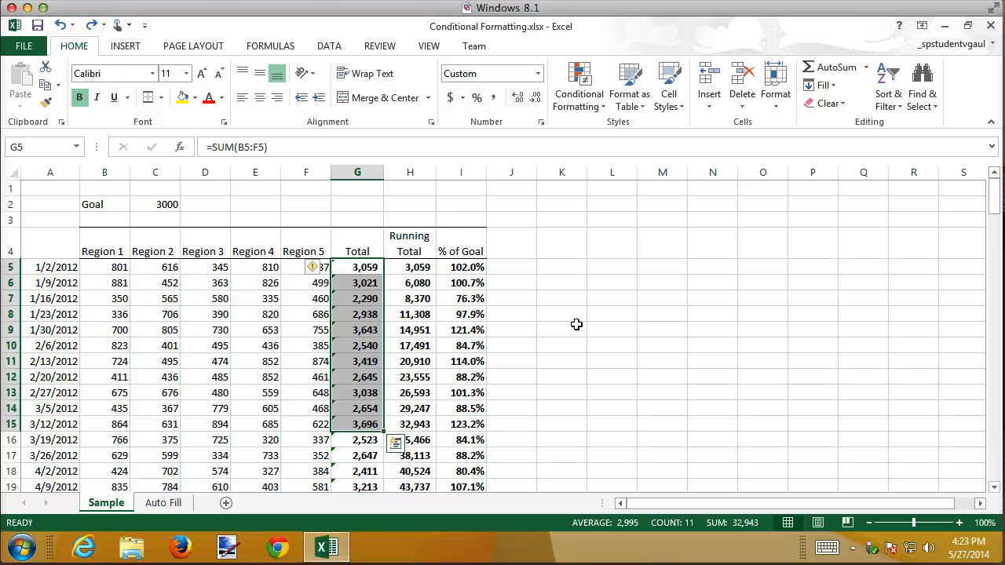
Deselect the range and examine the whole Total column for highlighted weekly totals, comparing cells G31 and G34
{"action": "left_click", "coordinate": [573, 325]}
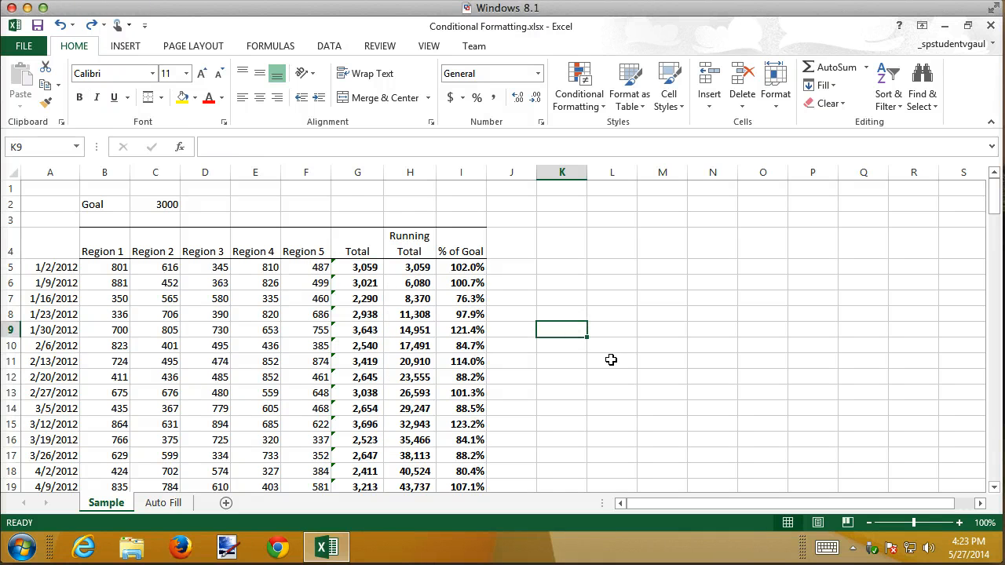
{"action": "scroll", "coordinate": [611, 359], "scroll_direction": "down", "scroll_amount": 20}
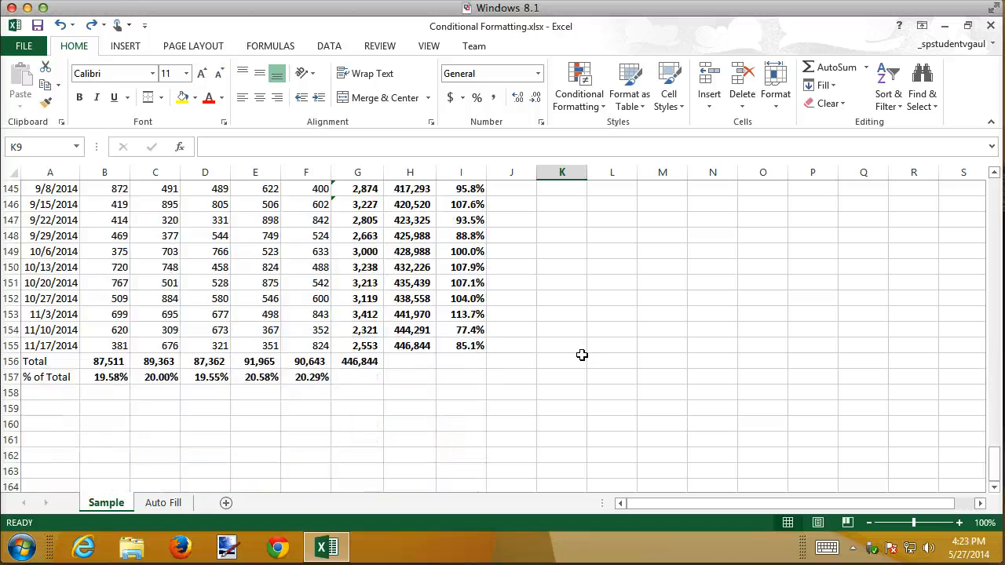
{"action": "scroll", "coordinate": [579, 354], "scroll_direction": "down", "scroll_amount": 4}
{"action": "scroll", "coordinate": [579, 355], "scroll_direction": "up", "scroll_amount": 20}
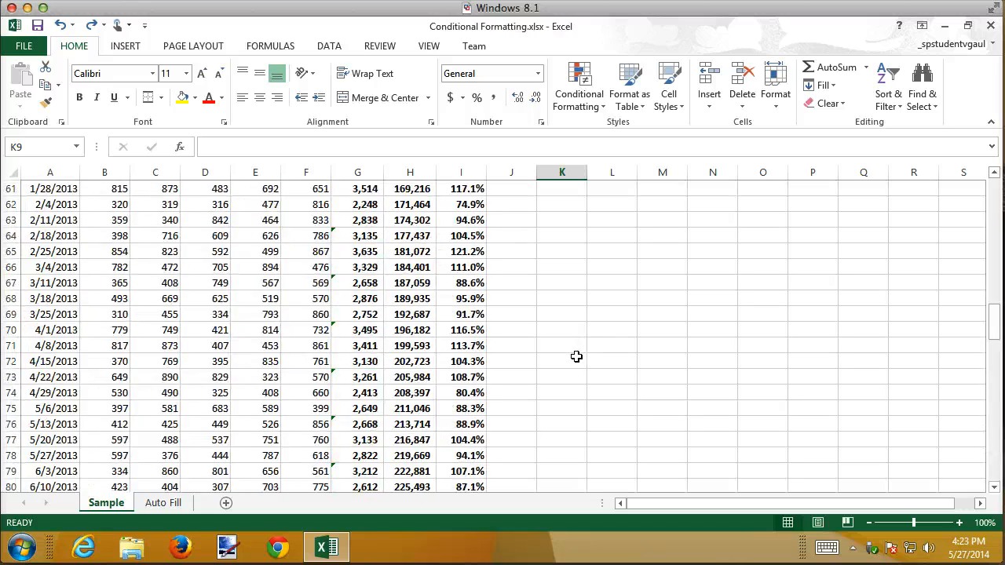
{"action": "scroll", "coordinate": [576, 356], "scroll_direction": "up", "scroll_amount": 18}
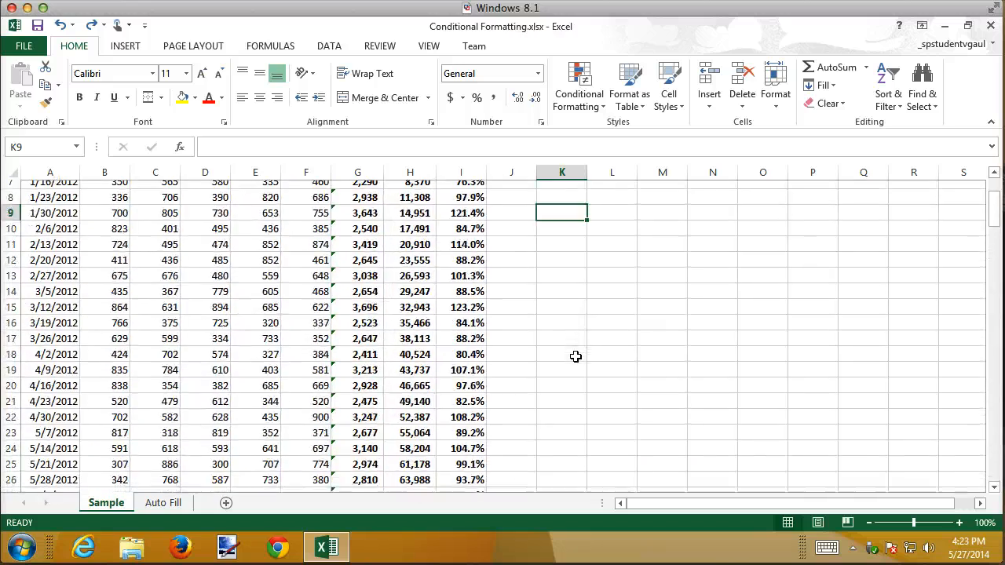
{"action": "scroll", "coordinate": [576, 356], "scroll_direction": "up", "scroll_amount": 2}
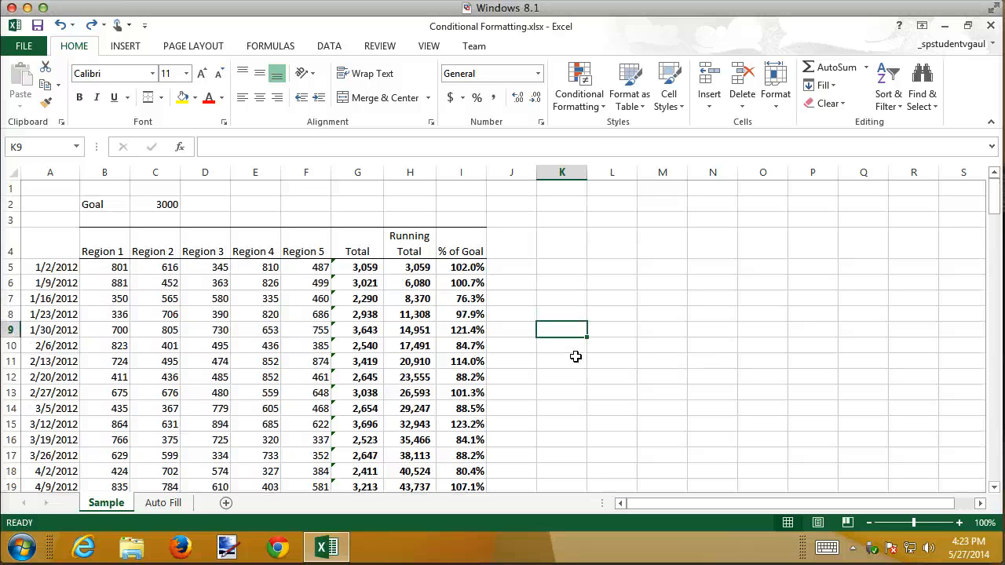
{"action": "scroll", "coordinate": [549, 368], "scroll_direction": "down", "scroll_amount": 8}
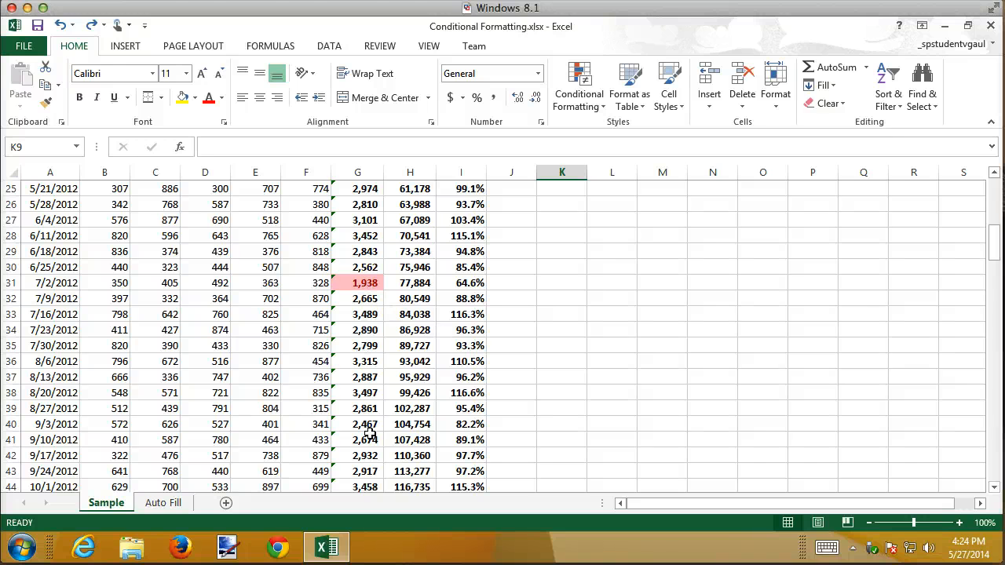
{"action": "left_click", "coordinate": [358, 282]}
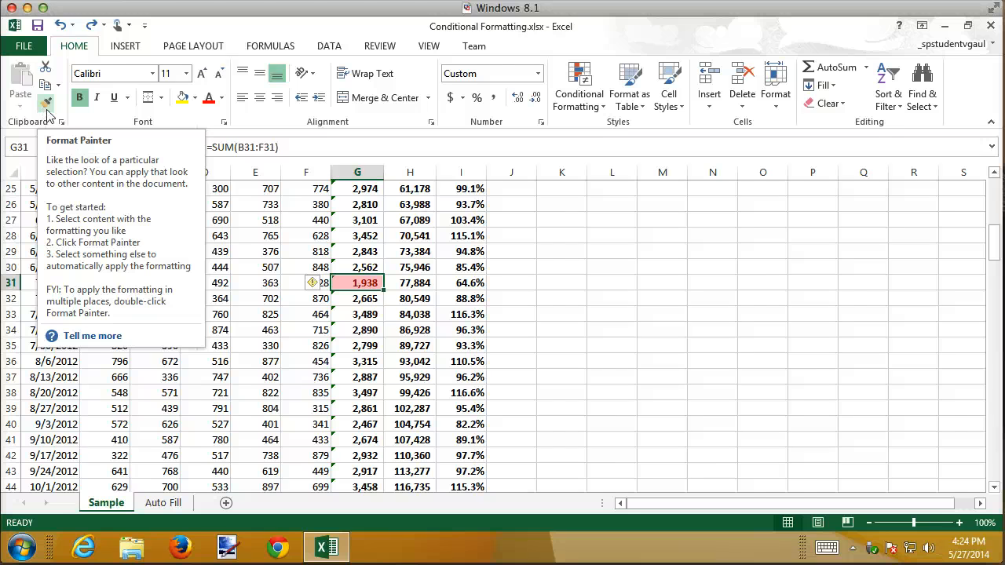
{"action": "left_click", "coordinate": [356, 332]}
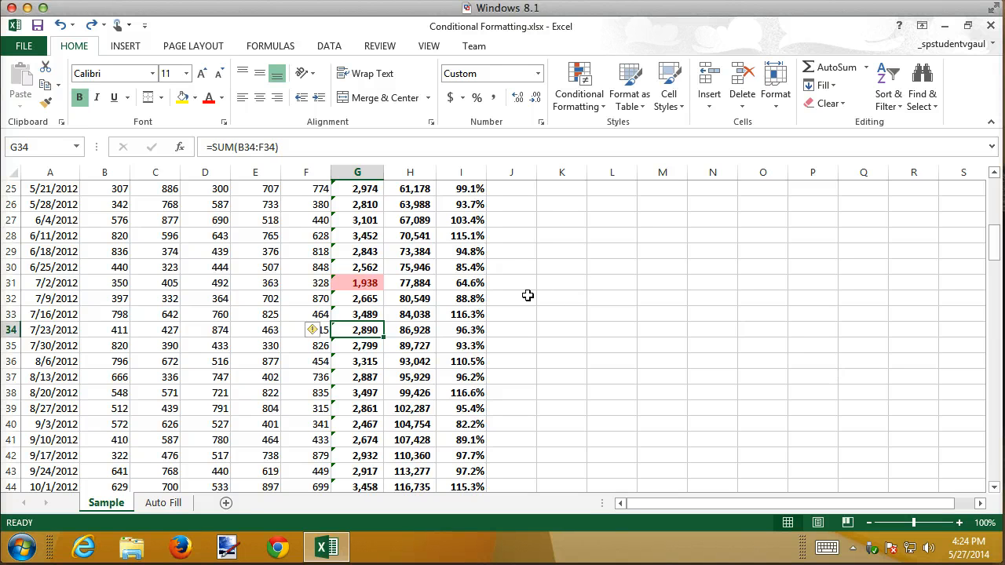
{"action": "scroll", "coordinate": [471, 295], "scroll_direction": "down", "scroll_amount": 20}
{"action": "scroll", "coordinate": [374, 299], "scroll_direction": "up", "scroll_amount": 20}
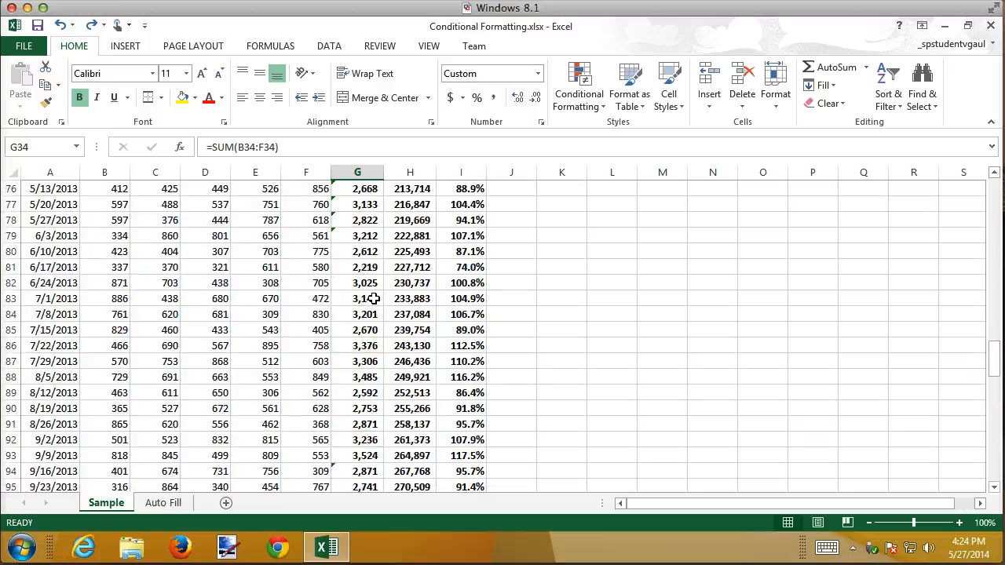